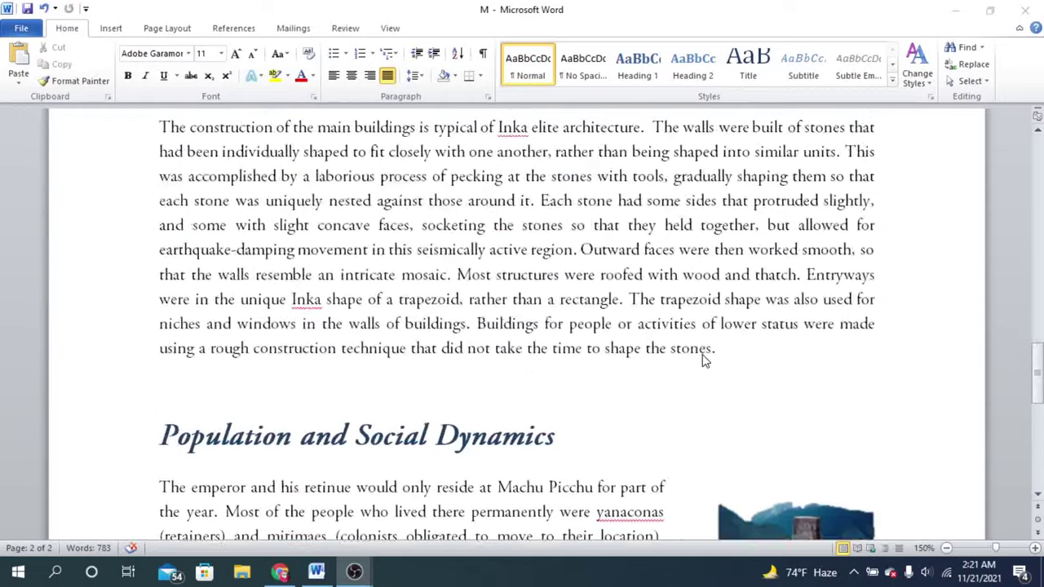
Look through the two-page Machu Picchu document, examining its header picture, headings, paragraphs and the image beside Population and Social Dynamics.
{"action": "scroll", "coordinate": [705, 361], "scroll_direction": "up", "scroll_amount": 5}
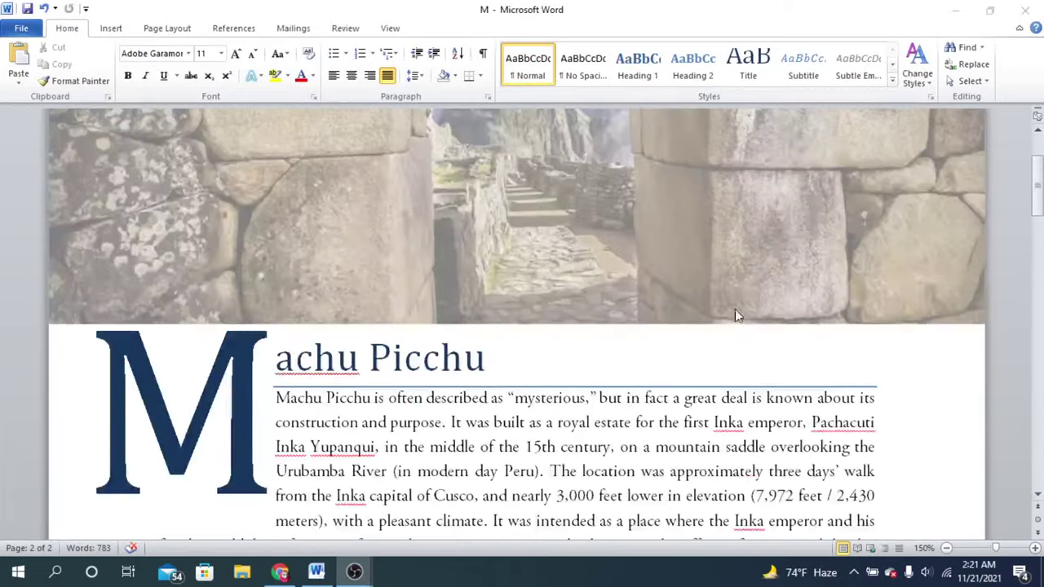
{"action": "scroll", "coordinate": [605, 302], "scroll_direction": "down", "scroll_amount": 20}
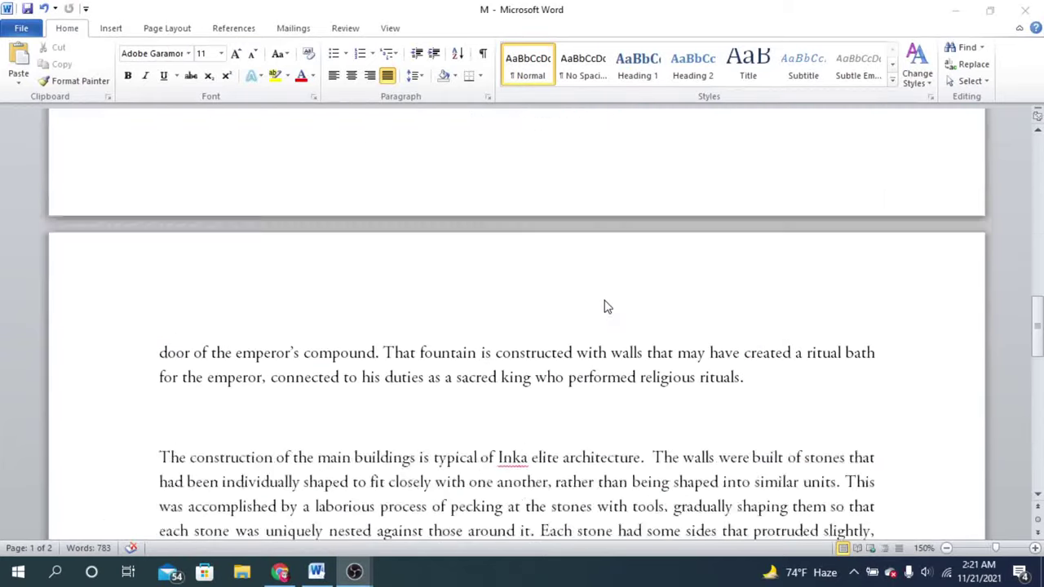
{"action": "scroll", "coordinate": [766, 343], "scroll_direction": "down", "scroll_amount": 1}
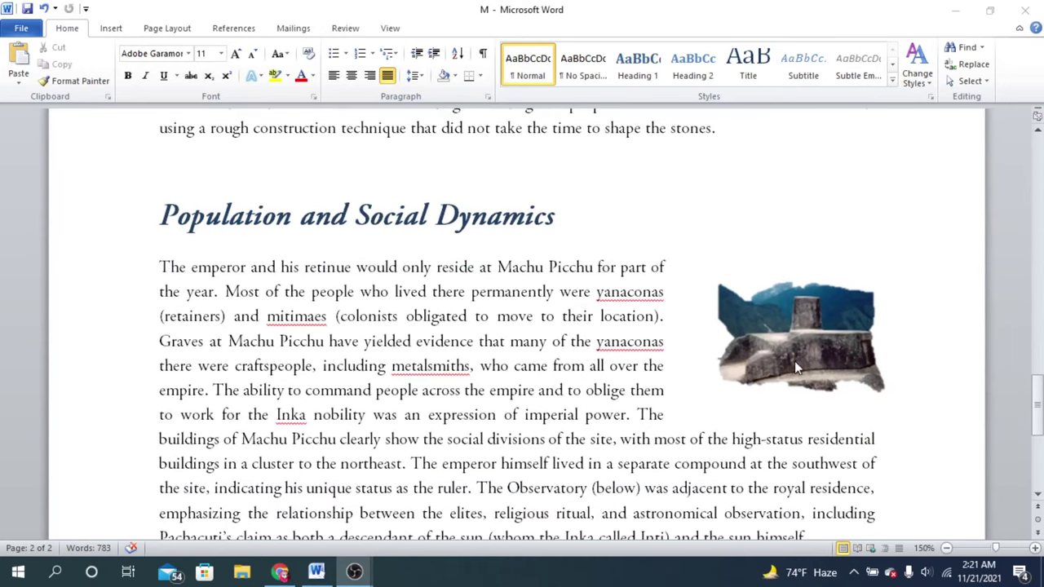
{"action": "scroll", "coordinate": [736, 368], "scroll_direction": "up", "scroll_amount": 1}
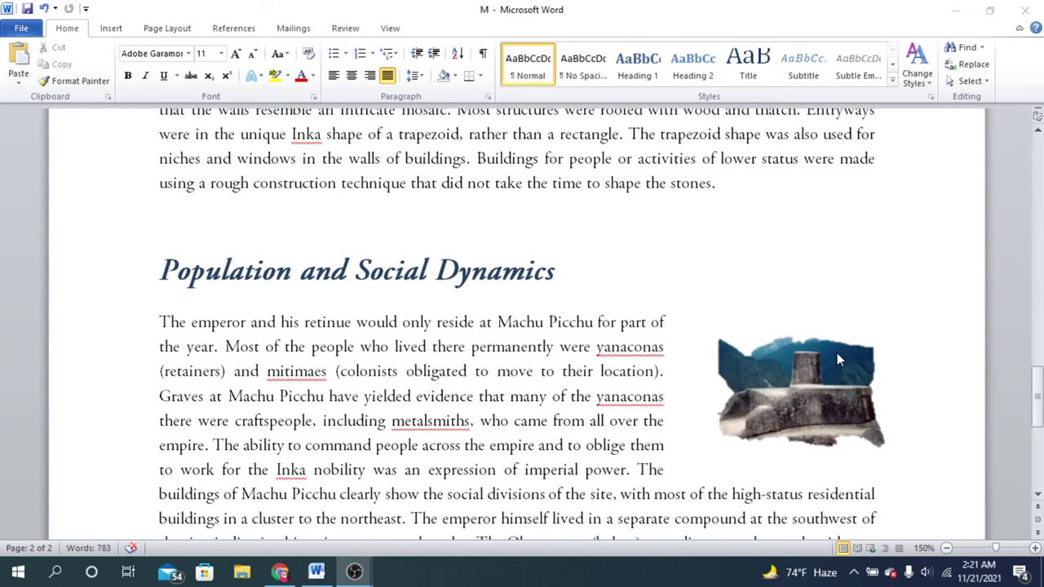
{"action": "scroll", "coordinate": [835, 359], "scroll_direction": "up", "scroll_amount": 1}
{"action": "scroll", "coordinate": [835, 360], "scroll_direction": "down", "scroll_amount": 3}
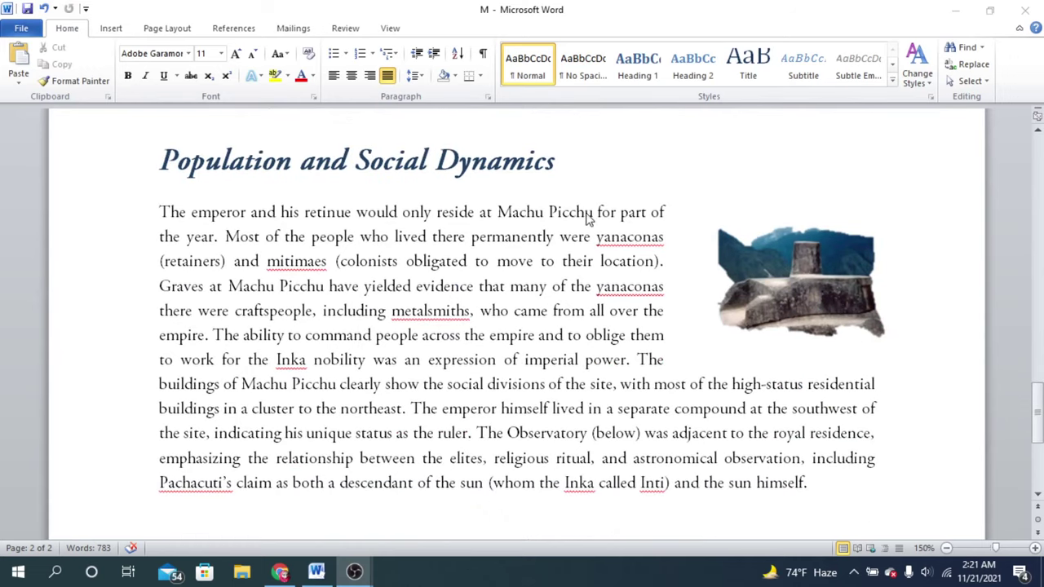
{"action": "scroll", "coordinate": [616, 430], "scroll_direction": "down", "scroll_amount": 5}
{"action": "scroll", "coordinate": [616, 430], "scroll_direction": "up", "scroll_amount": 10}
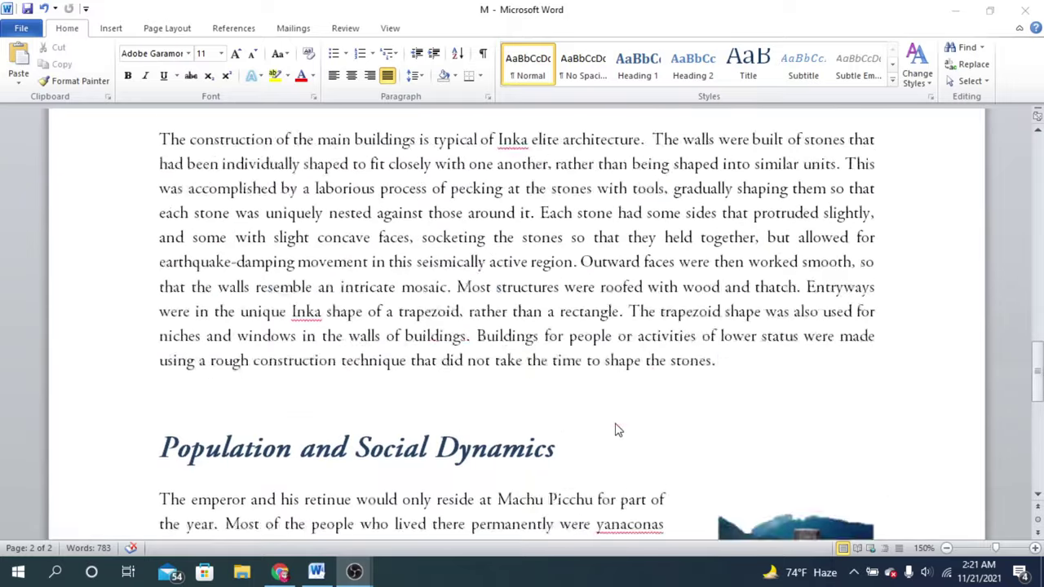
{"action": "scroll", "coordinate": [616, 430], "scroll_direction": "down", "scroll_amount": 3}
{"action": "scroll", "coordinate": [616, 430], "scroll_direction": "up", "scroll_amount": 13}
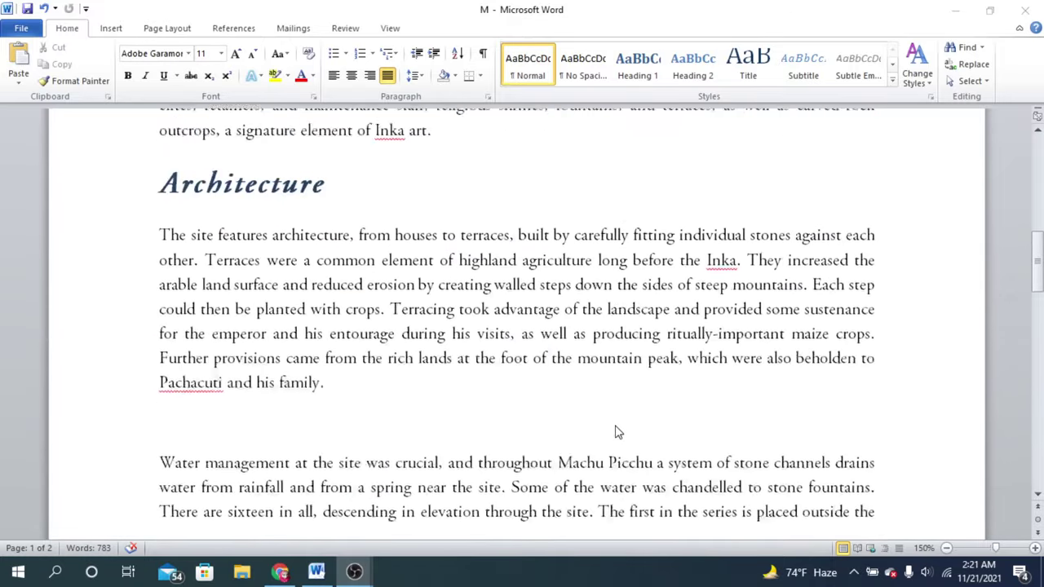
{"action": "scroll", "coordinate": [583, 387], "scroll_direction": "up", "scroll_amount": 2}
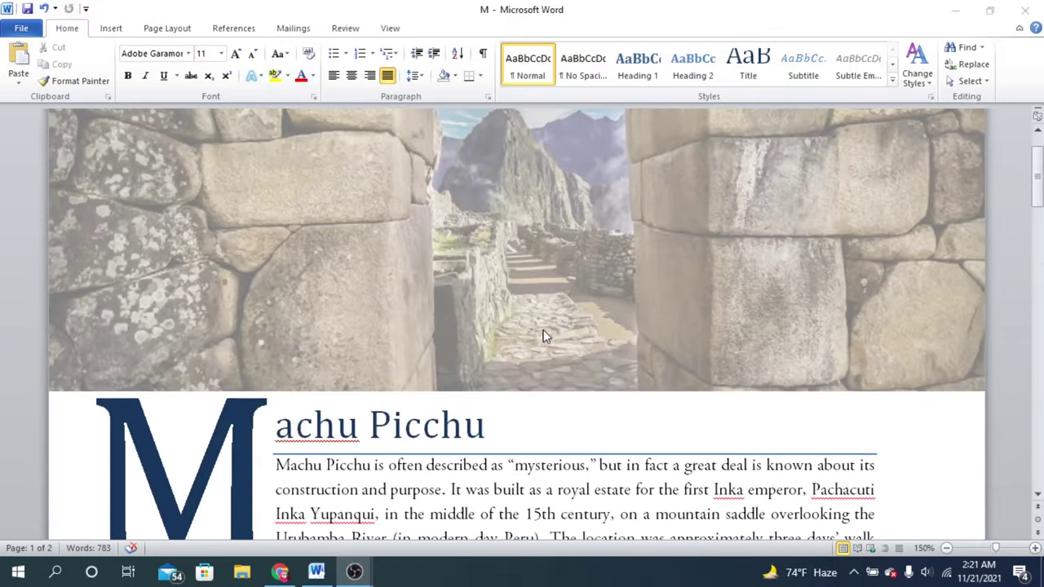
{"action": "scroll", "coordinate": [557, 366], "scroll_direction": "down", "scroll_amount": 4}
{"action": "scroll", "coordinate": [556, 366], "scroll_direction": "down", "scroll_amount": 13}
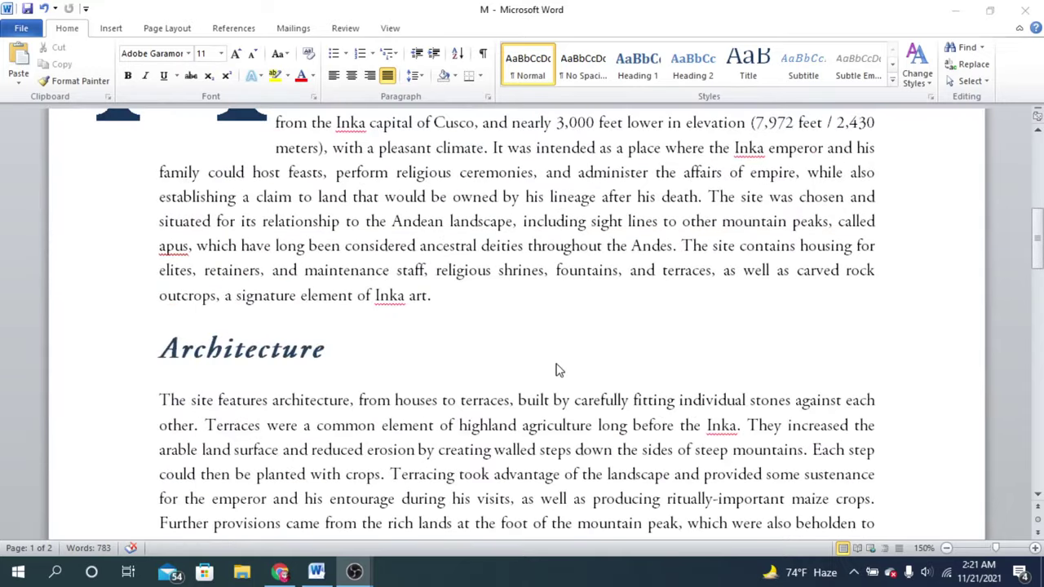
{"action": "scroll", "coordinate": [560, 375], "scroll_direction": "down", "scroll_amount": 15}
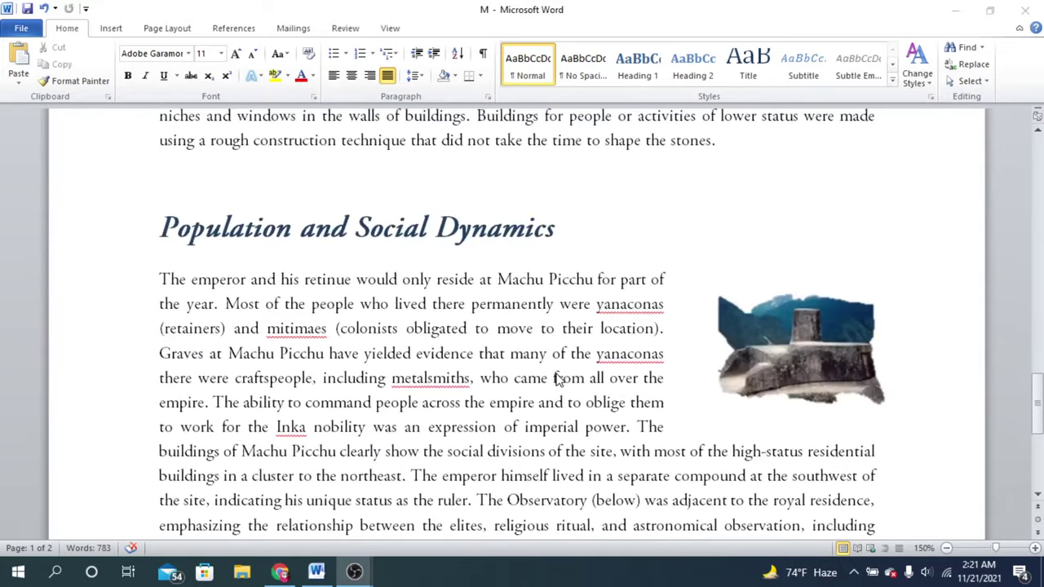
{"action": "scroll", "coordinate": [559, 380], "scroll_direction": "down", "scroll_amount": 4}
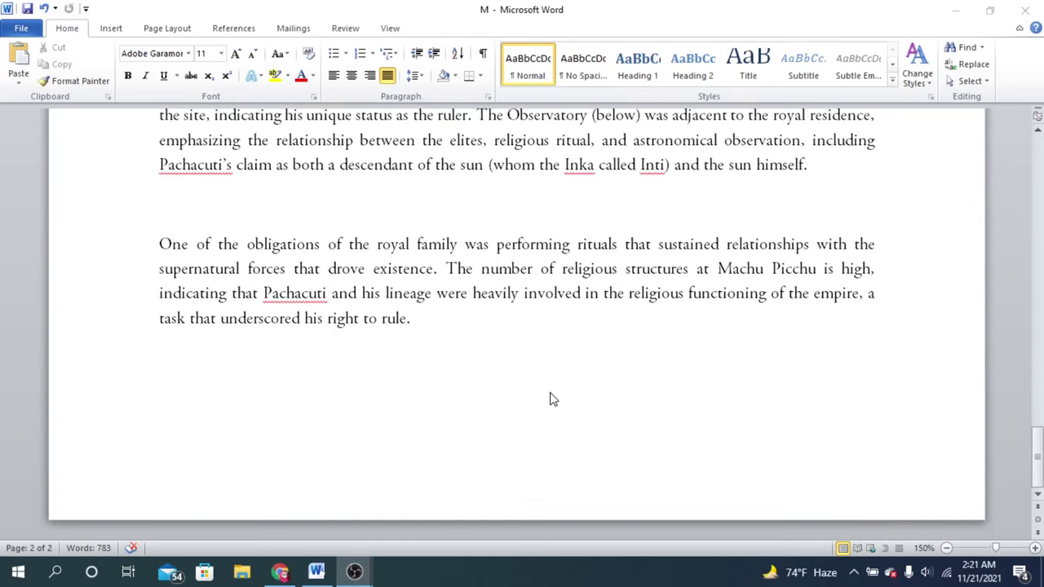
{"action": "scroll", "coordinate": [550, 398], "scroll_direction": "up", "scroll_amount": 8}
{"action": "scroll", "coordinate": [550, 399], "scroll_direction": "down", "scroll_amount": 4}
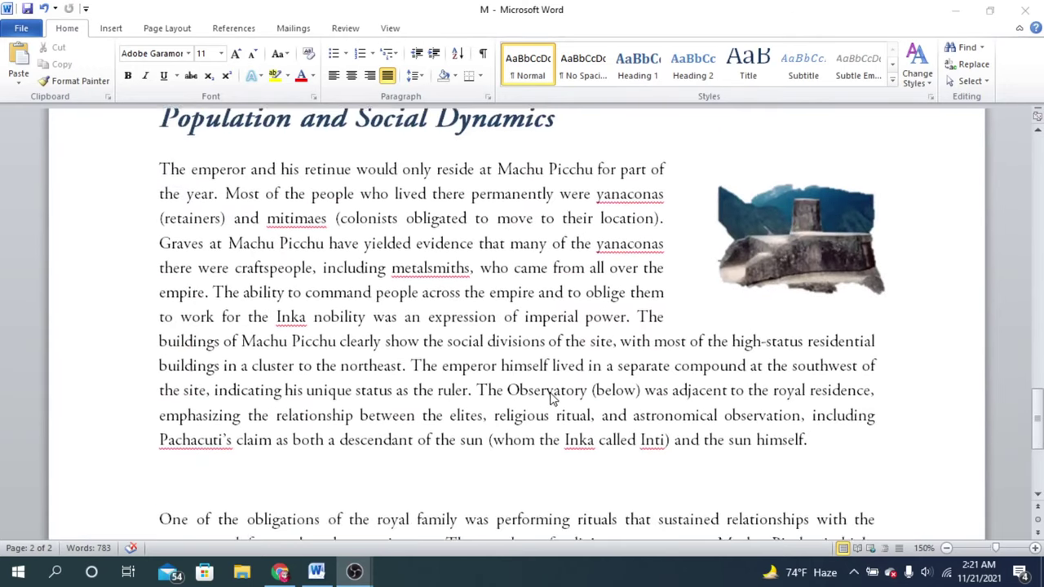
{"action": "scroll", "coordinate": [549, 399], "scroll_direction": "up", "scroll_amount": 7}
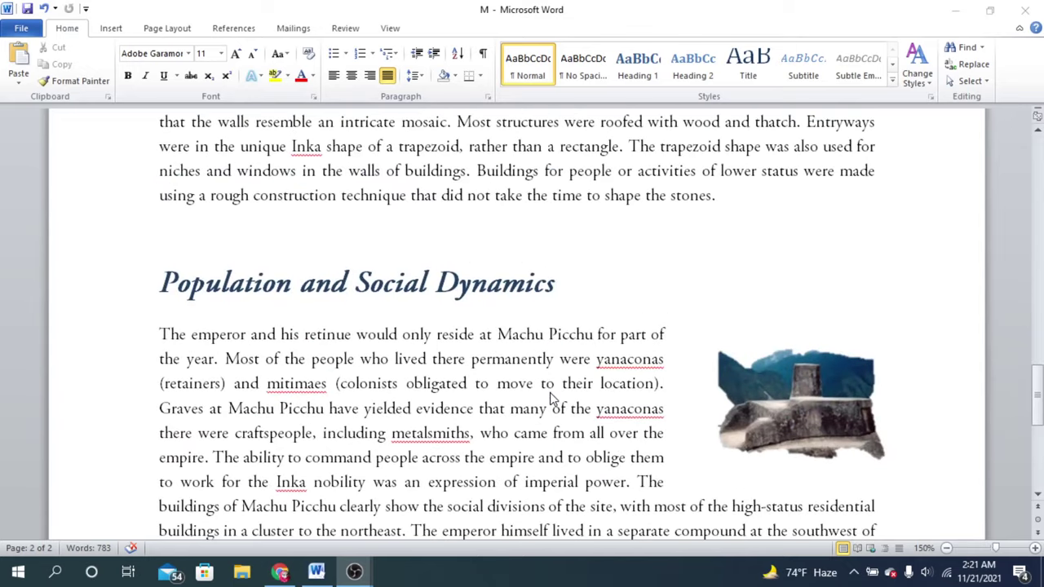
{"action": "scroll", "coordinate": [549, 399], "scroll_direction": "up", "scroll_amount": 8}
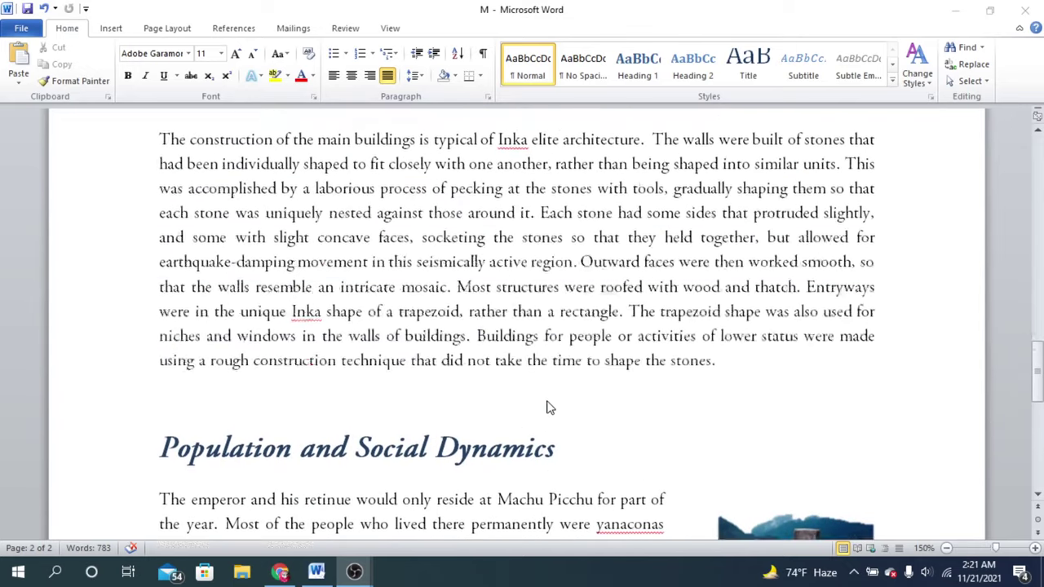
{"action": "scroll", "coordinate": [550, 405], "scroll_direction": "up", "scroll_amount": 14}
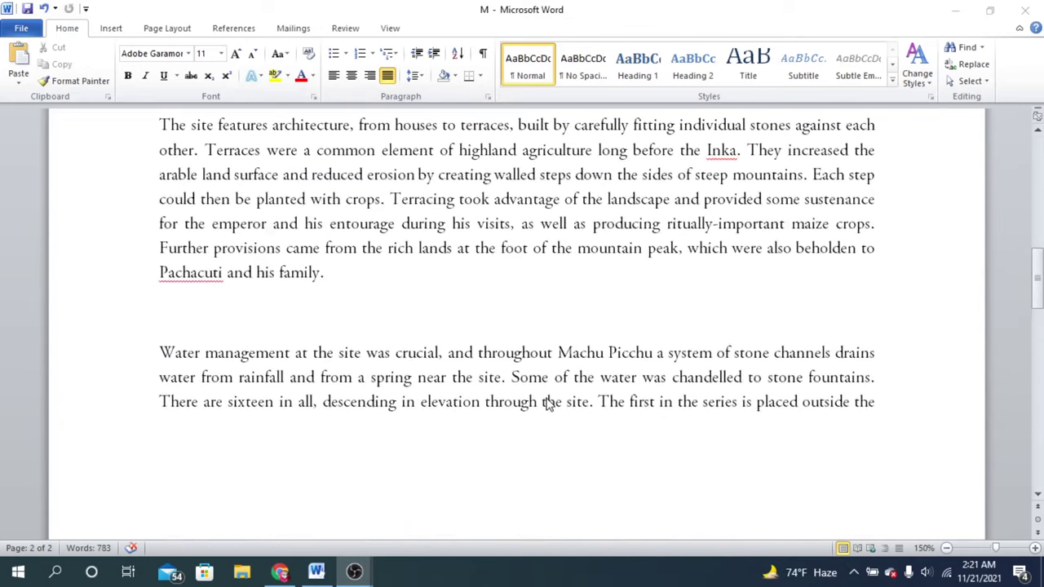
{"action": "scroll", "coordinate": [544, 402], "scroll_direction": "up", "scroll_amount": 7}
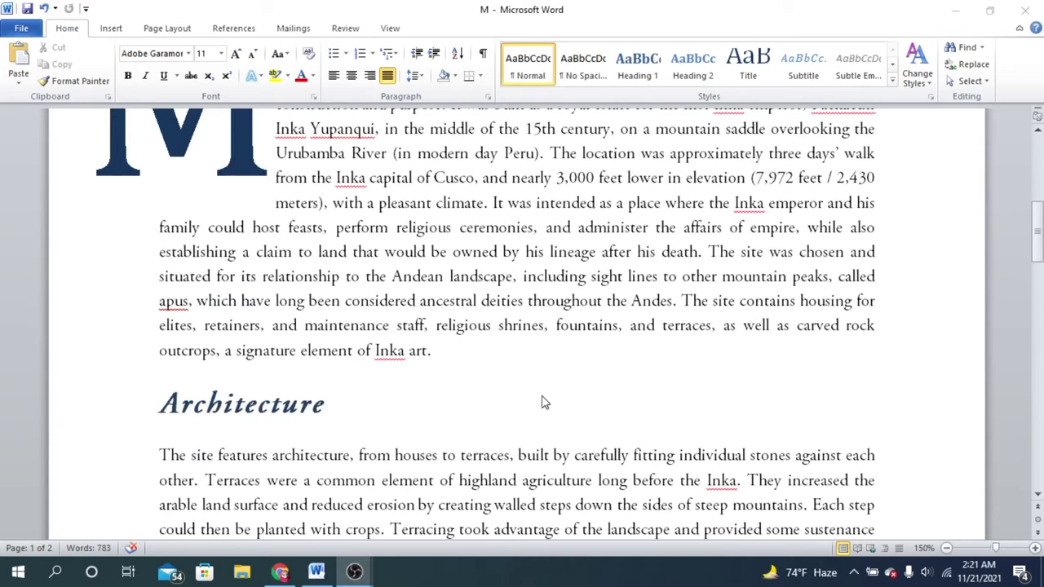
{"action": "scroll", "coordinate": [545, 402], "scroll_direction": "down", "scroll_amount": 10}
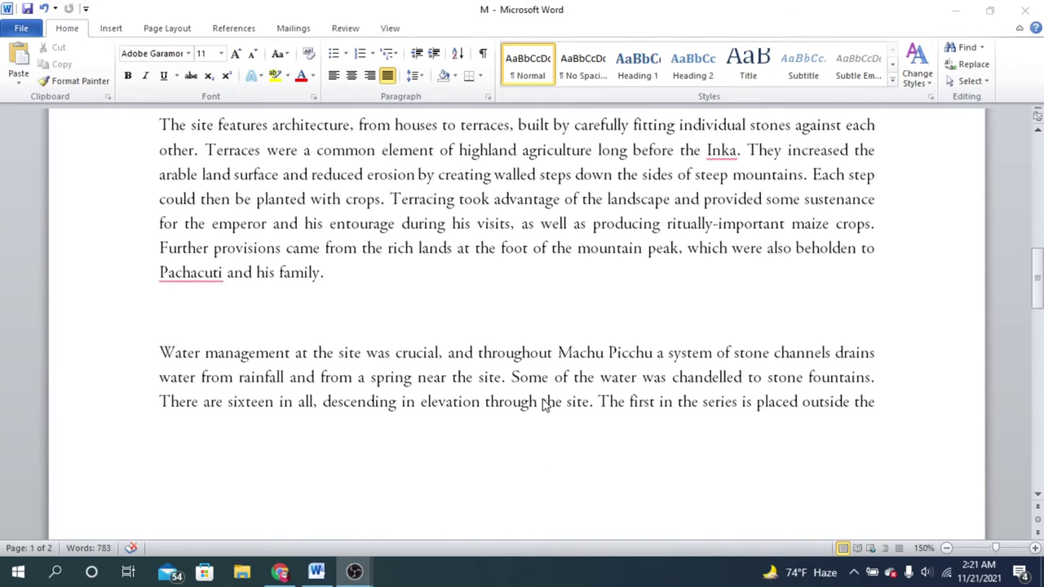
{"action": "scroll", "coordinate": [542, 403], "scroll_direction": "down", "scroll_amount": 2}
{"action": "scroll", "coordinate": [542, 404], "scroll_direction": "up", "scroll_amount": 6}
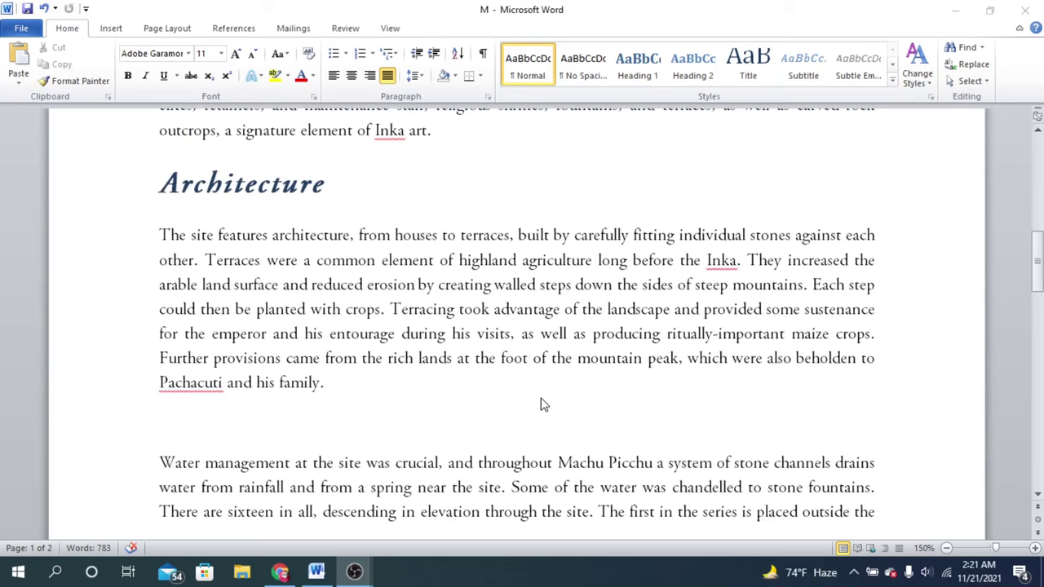
{"action": "scroll", "coordinate": [544, 403], "scroll_direction": "up", "scroll_amount": 1}
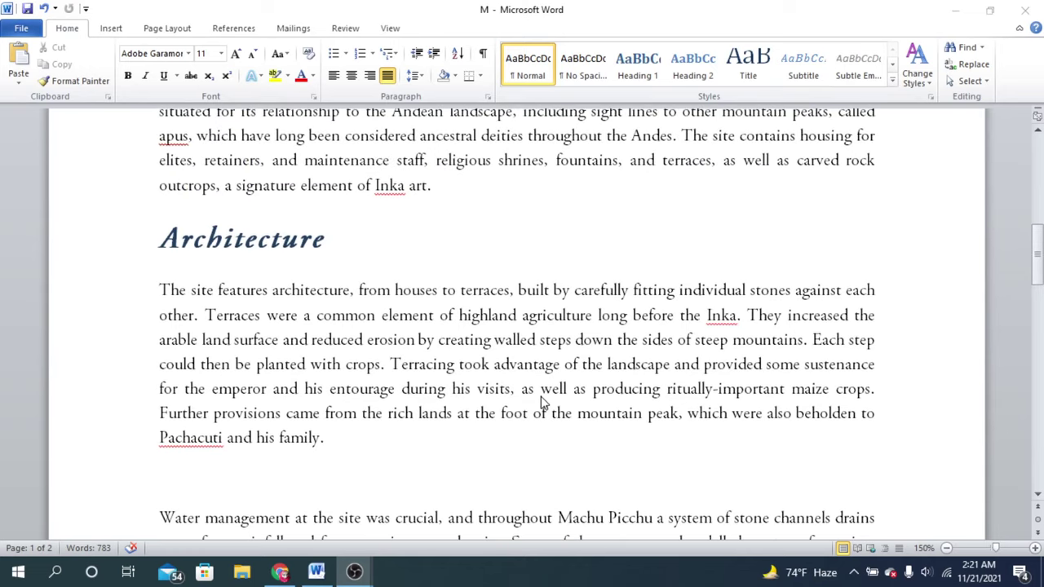
{"action": "scroll", "coordinate": [544, 403], "scroll_direction": "down", "scroll_amount": 1}
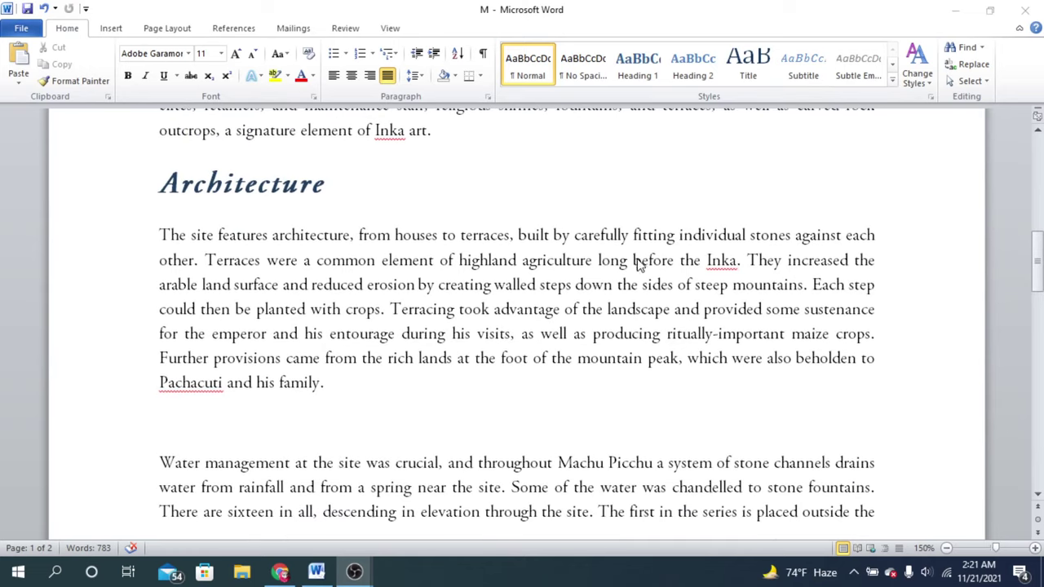
{"action": "scroll", "coordinate": [638, 321], "scroll_direction": "up", "scroll_amount": 6}
{"action": "scroll", "coordinate": [639, 321], "scroll_direction": "up", "scroll_amount": 2}
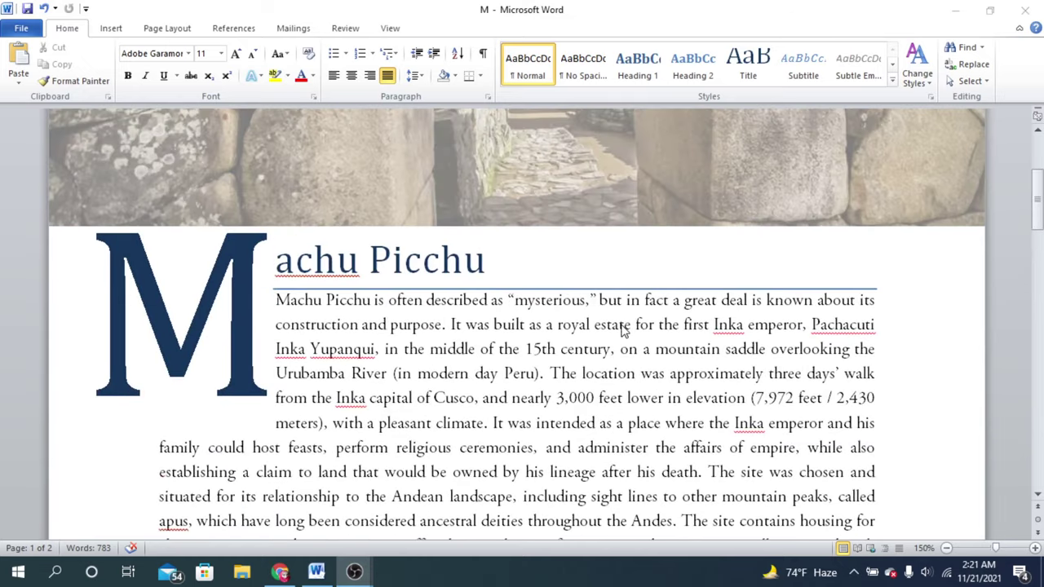
{"action": "scroll", "coordinate": [617, 324], "scroll_direction": "up", "scroll_amount": 3}
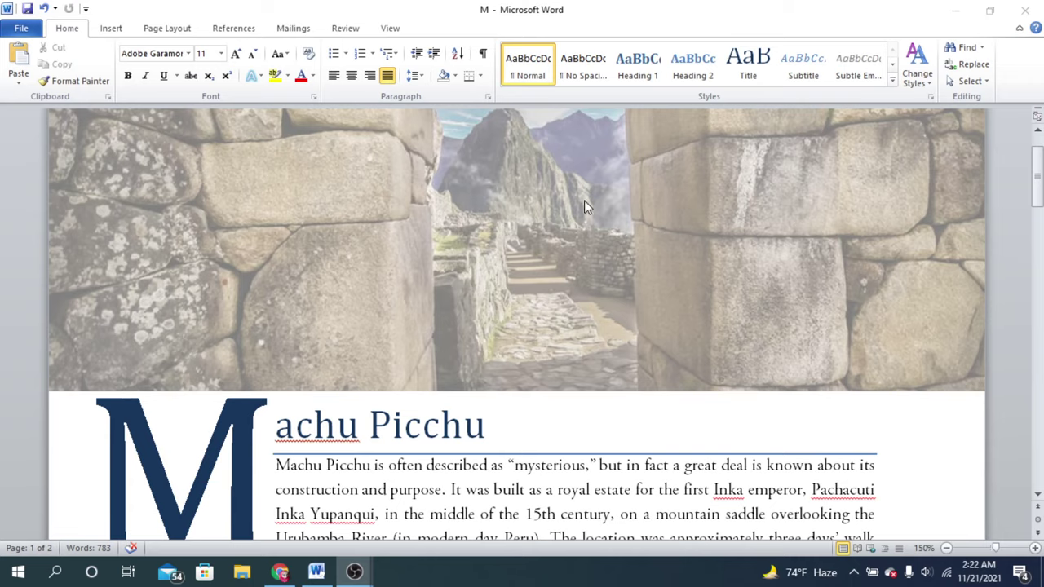
{"action": "scroll", "coordinate": [640, 262], "scroll_direction": "down", "scroll_amount": 15}
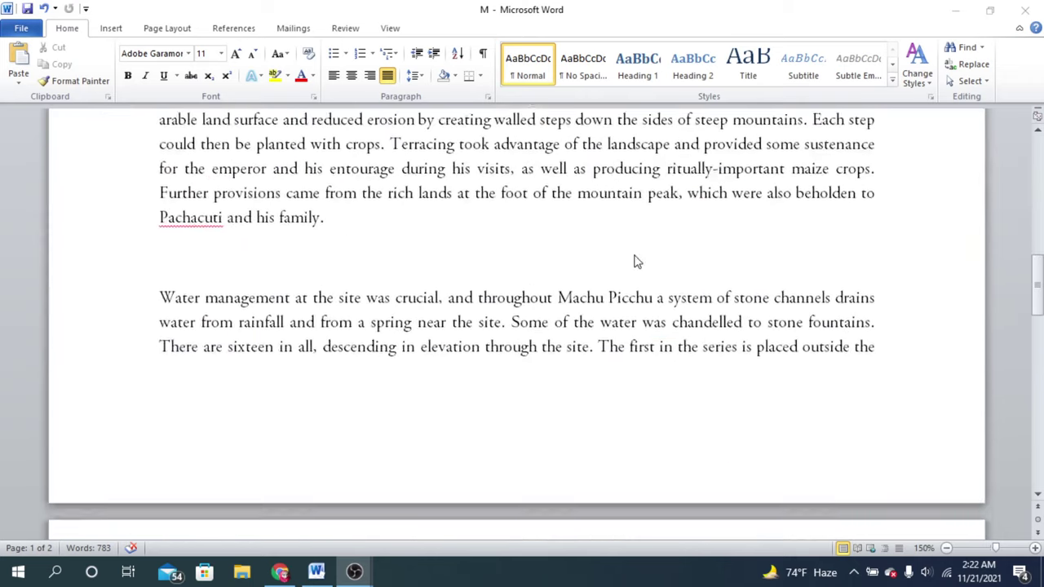
{"action": "scroll", "coordinate": [636, 261], "scroll_direction": "down", "scroll_amount": 2}
{"action": "scroll", "coordinate": [617, 256], "scroll_direction": "up", "scroll_amount": 2}
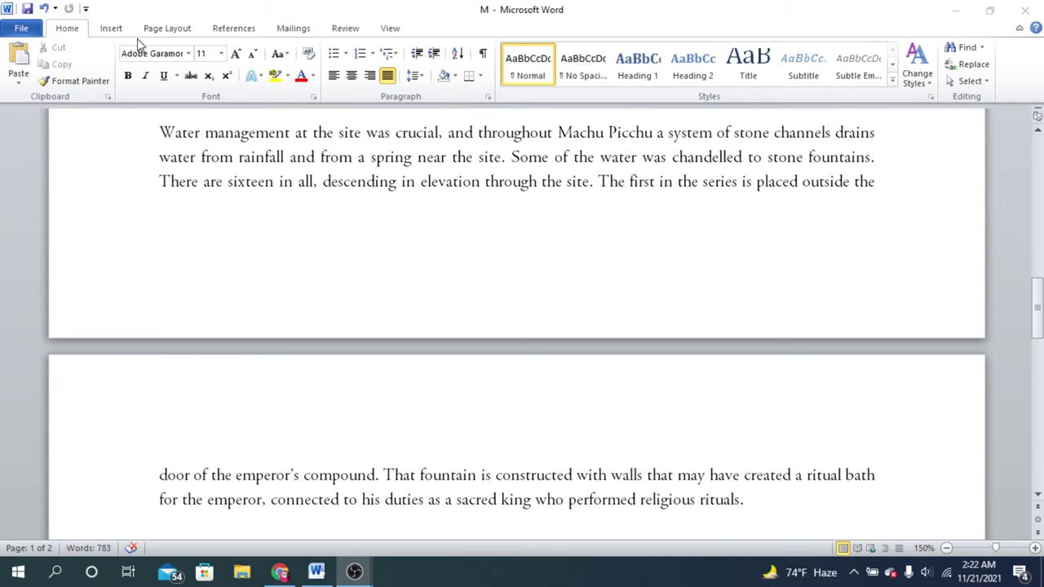
{"action": "scroll", "coordinate": [530, 159], "scroll_direction": "up", "scroll_amount": 4}
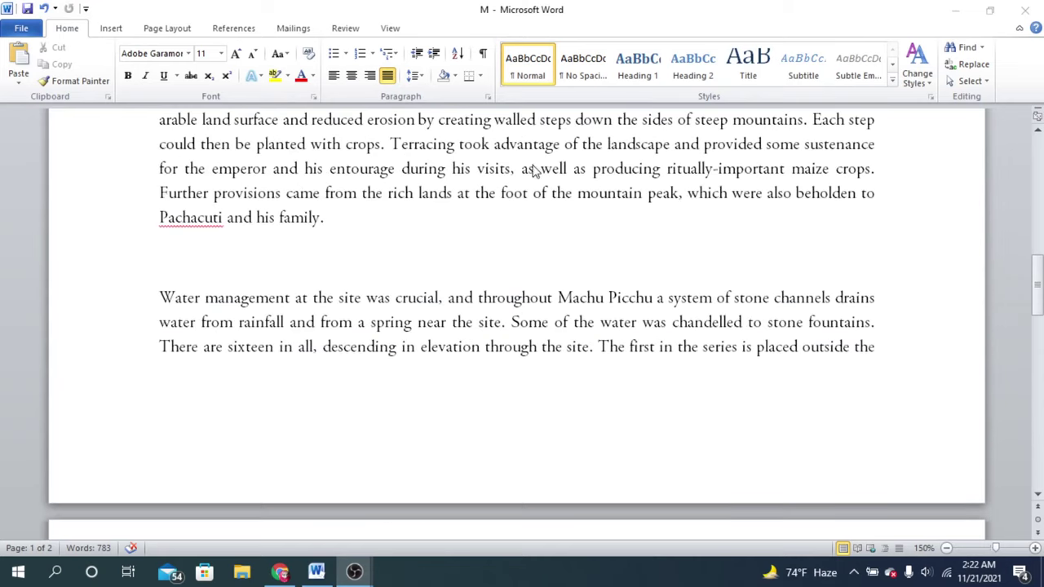
{"action": "scroll", "coordinate": [548, 187], "scroll_direction": "up", "scroll_amount": 2}
{"action": "scroll", "coordinate": [557, 188], "scroll_direction": "down", "scroll_amount": 1}
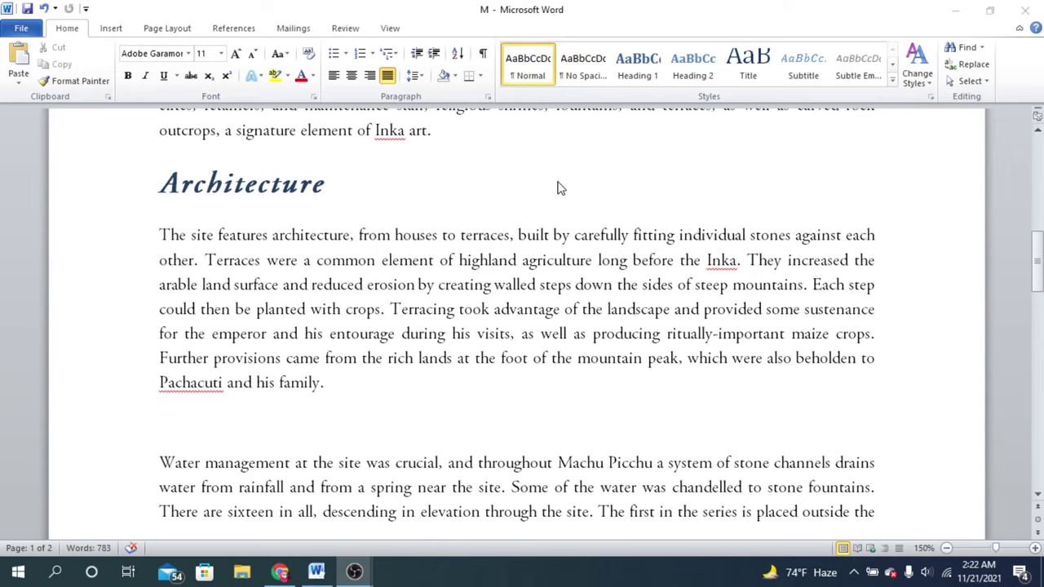
Undo the deletion of the stone ruins picture beside the Architecture paragraph.
{"action": "scroll", "coordinate": [755, 330], "scroll_direction": "down", "scroll_amount": 2}
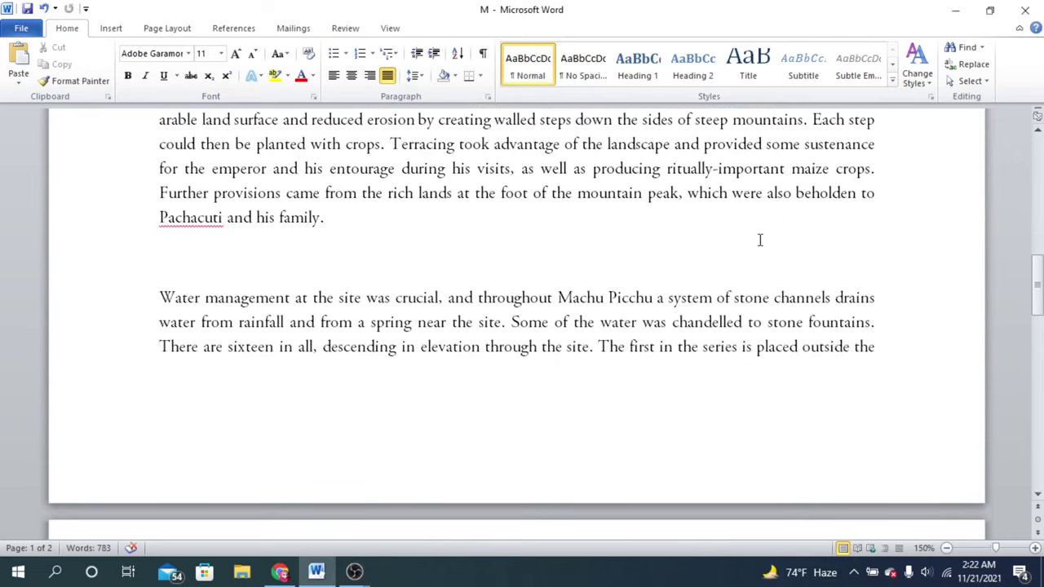
{"action": "key", "text": "ctrl+z"}
{"action": "scroll", "coordinate": [829, 241], "scroll_direction": "up", "scroll_amount": 1}
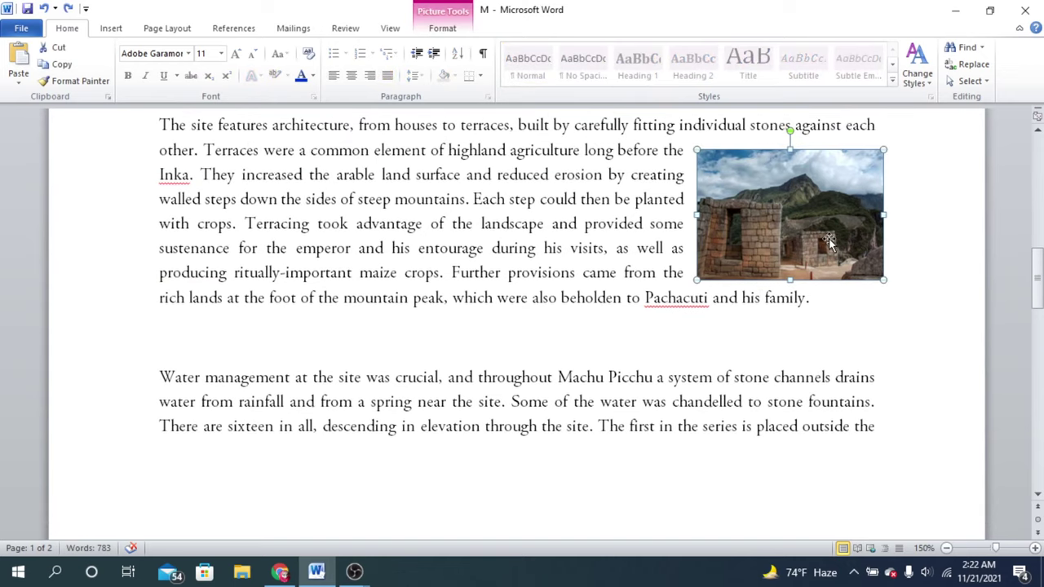
{"action": "scroll", "coordinate": [848, 225], "scroll_direction": "up", "scroll_amount": 1}
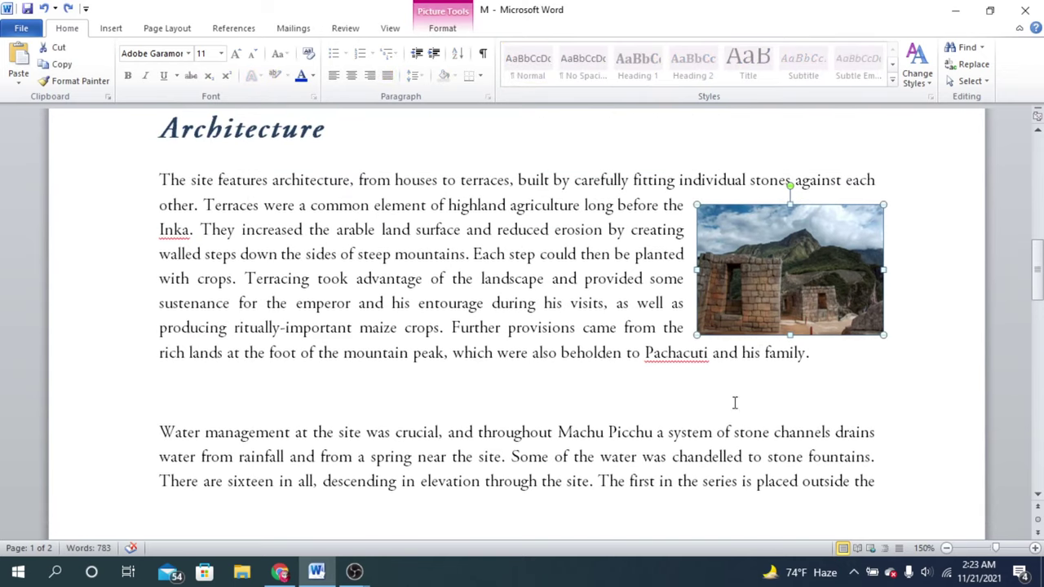
Apply the Drop Shadow Rectangle picture style to the ruins picture in the Architecture section.
{"action": "left_click", "coordinate": [888, 379]}
{"action": "left_click", "coordinate": [824, 279]}
{"action": "double_click", "coordinate": [814, 250]}
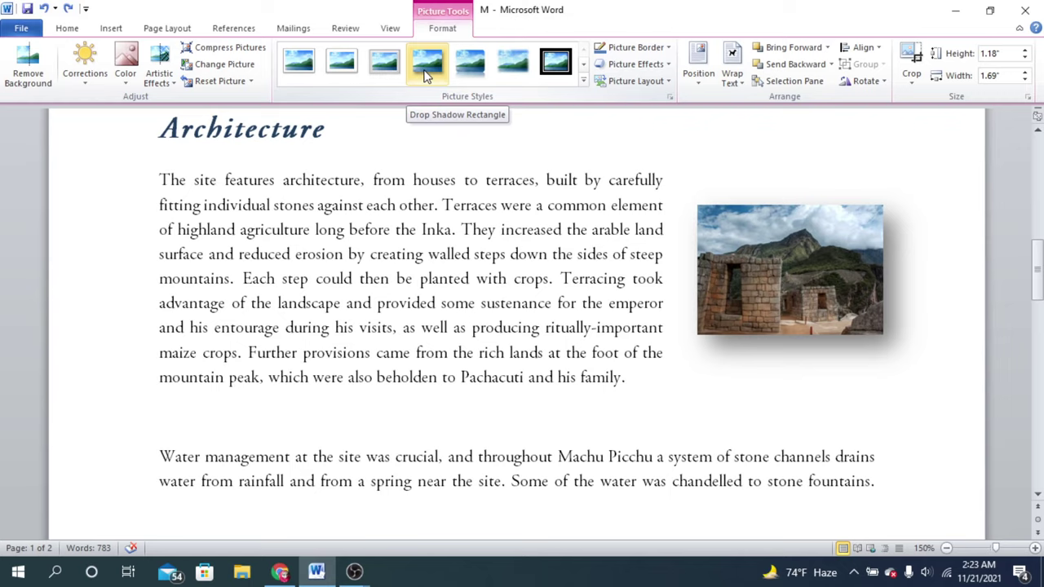
{"action": "left_click", "coordinate": [424, 75]}
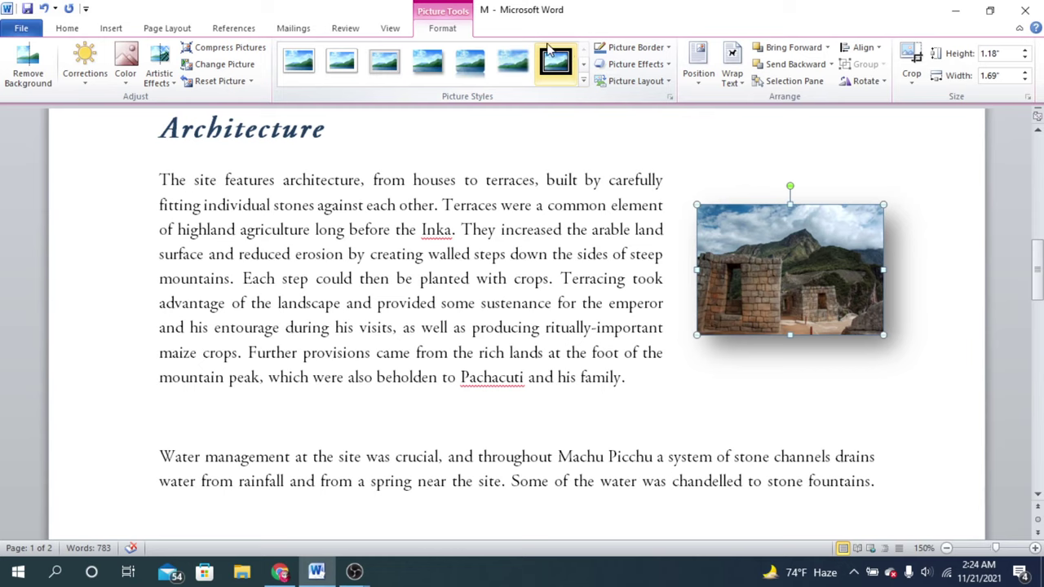
Change the Architecture section's ruins picture to the Soft Edge Rectangle picture style and check it both deselected and selected.
{"action": "left_click", "coordinate": [584, 81]}
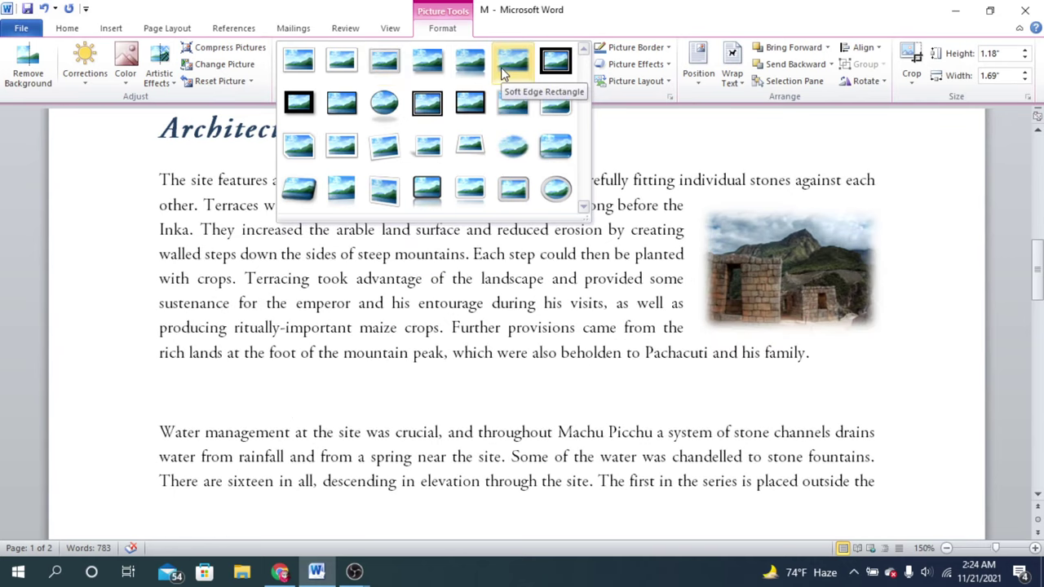
{"action": "left_click", "coordinate": [500, 67]}
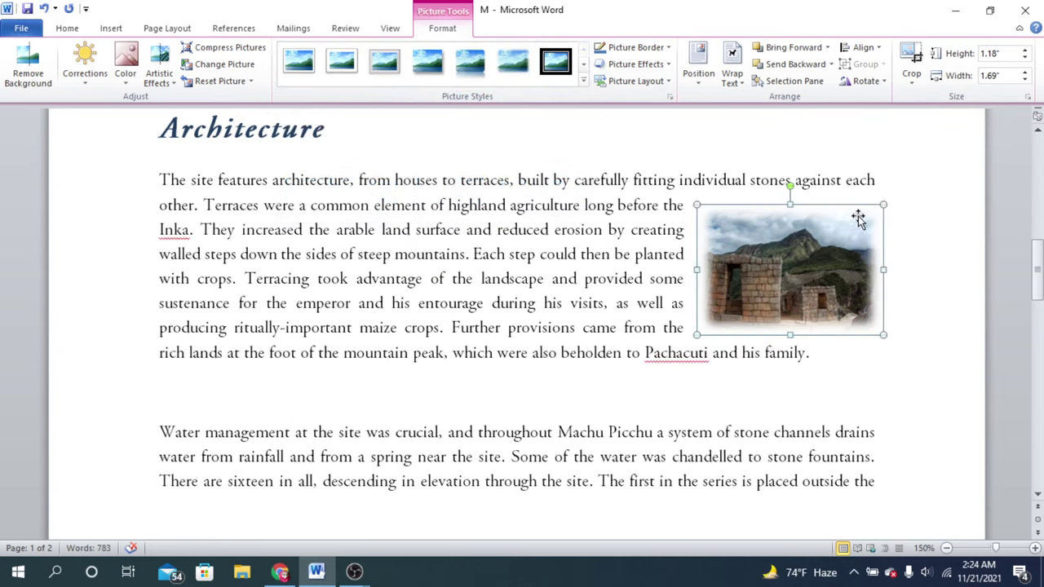
{"action": "left_click", "coordinate": [908, 238]}
{"action": "left_click", "coordinate": [820, 259]}
{"action": "left_click", "coordinate": [935, 249]}
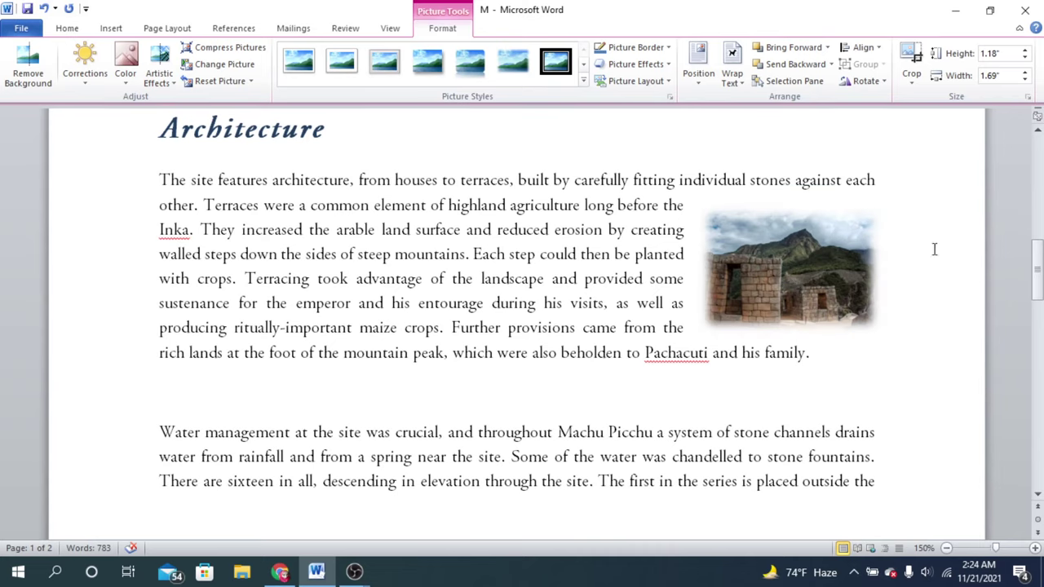
{"action": "left_click", "coordinate": [742, 243]}
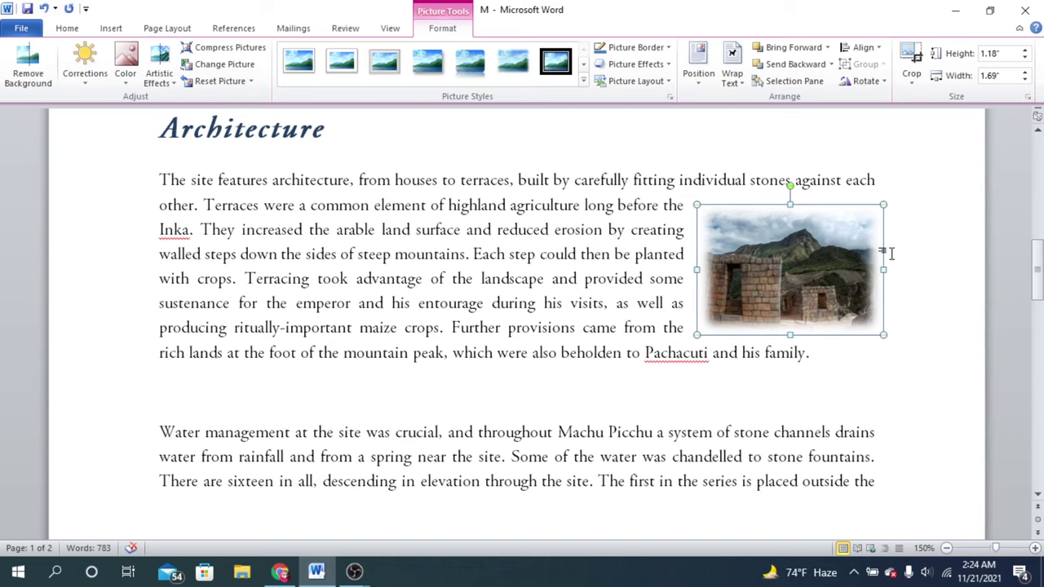
{"action": "left_click", "coordinate": [915, 259]}
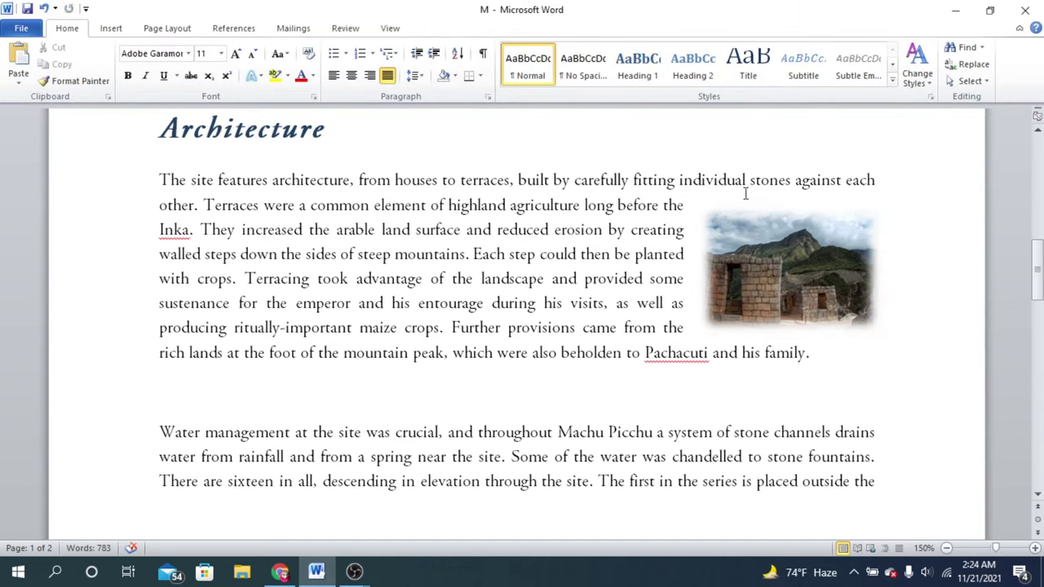
{"action": "left_click", "coordinate": [836, 306]}
{"action": "left_click", "coordinate": [895, 283]}
{"action": "left_click", "coordinate": [807, 287]}
{"action": "left_click", "coordinate": [889, 285]}
Raise the color saturation of the Architecture section's ruins picture to the preset one level below 400%.
{"action": "left_click", "coordinate": [815, 279]}
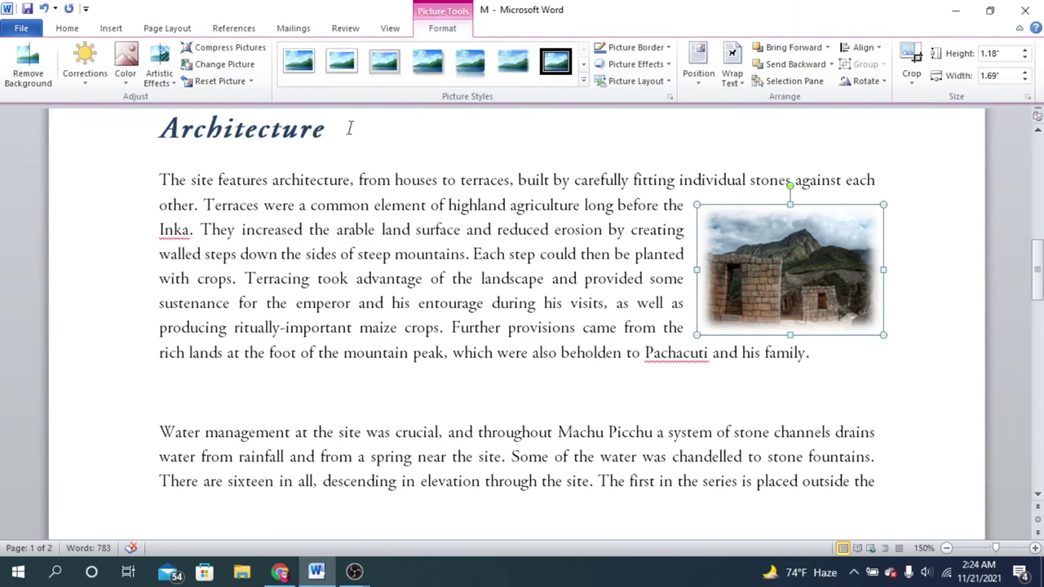
{"action": "left_click", "coordinate": [126, 82]}
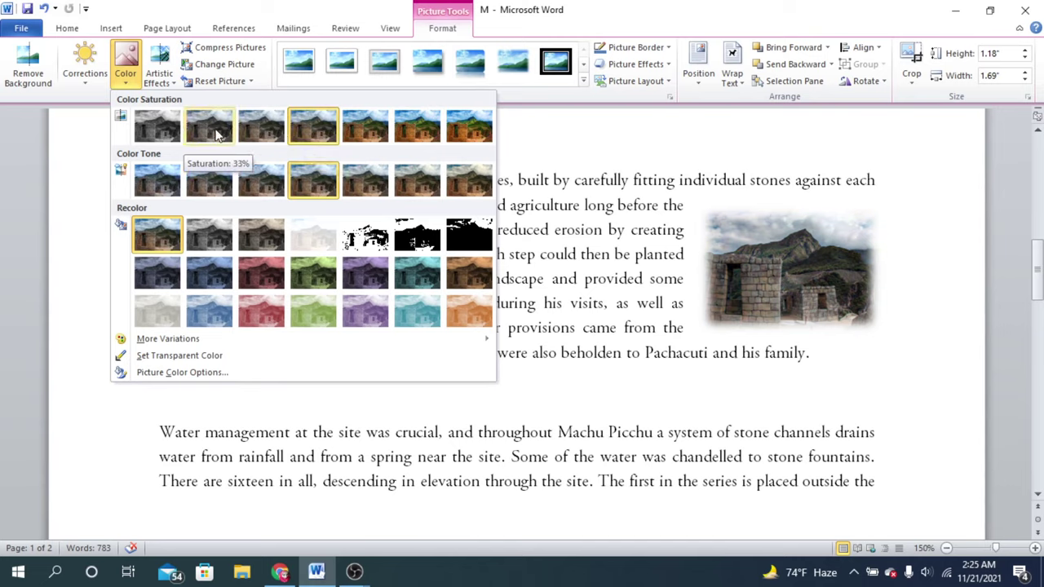
{"action": "left_click", "coordinate": [418, 132]}
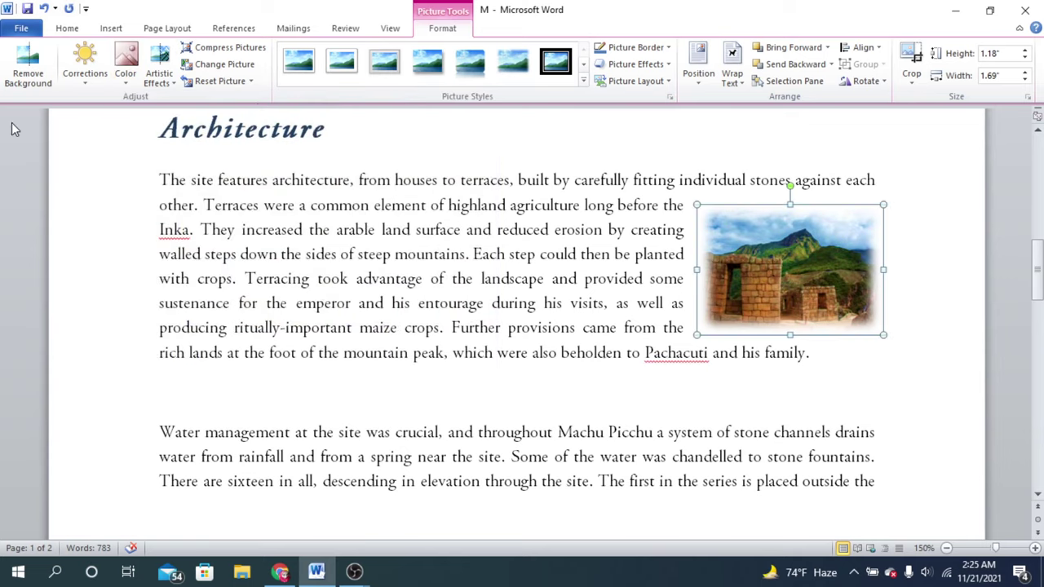
{"action": "left_click", "coordinate": [85, 72]}
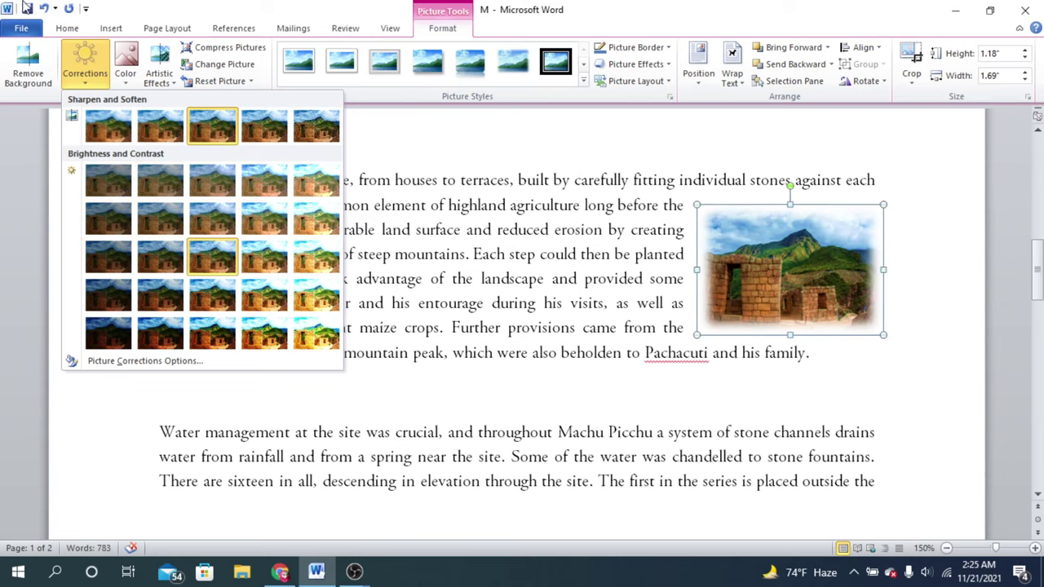
{"action": "left_click", "coordinate": [125, 67]}
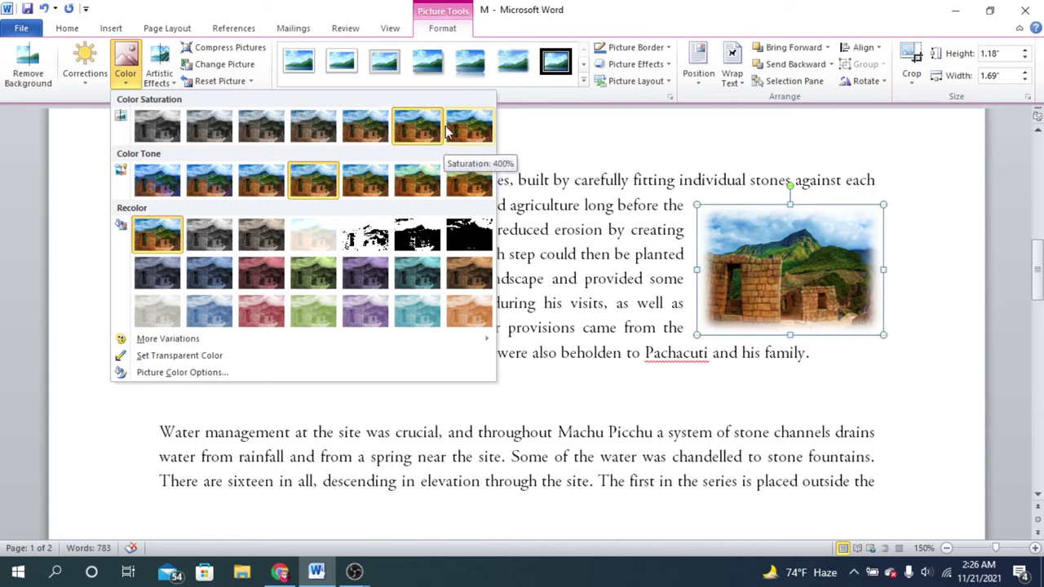
Apply the strongest Sharpen preset to the ruins picture and inspect its stonework up close.
{"action": "left_click", "coordinate": [88, 78]}
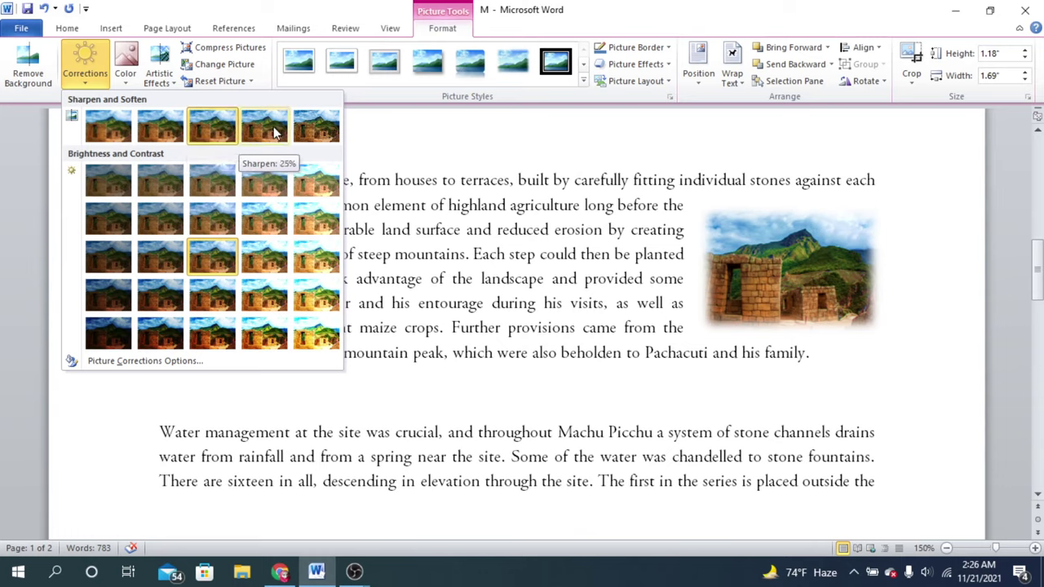
{"action": "left_click", "coordinate": [338, 140]}
{"action": "left_click", "coordinate": [1034, 549]}
{"action": "left_click", "coordinate": [1034, 549]}
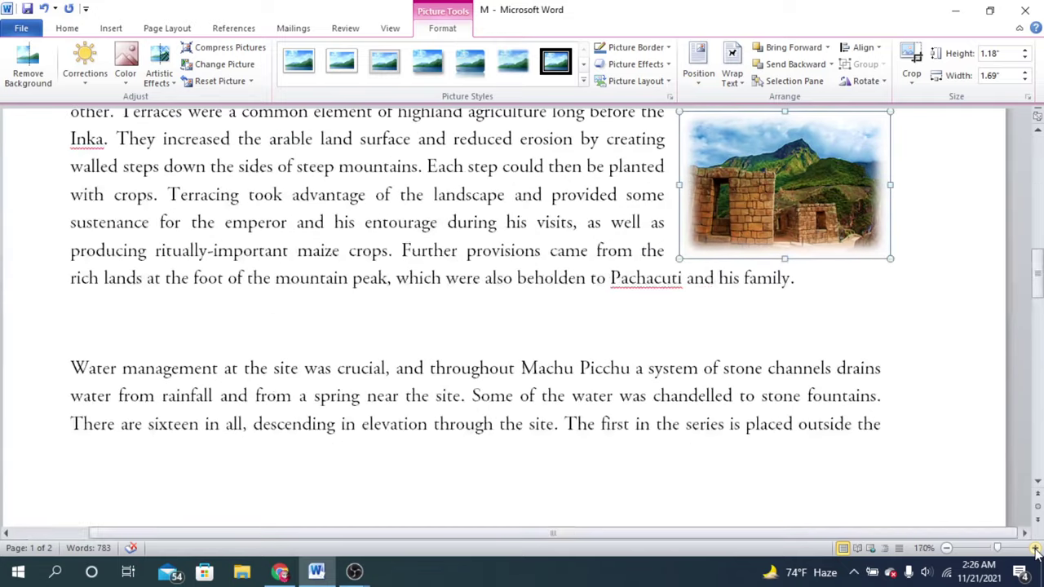
{"action": "left_click", "coordinate": [1034, 549]}
{"action": "left_click", "coordinate": [1034, 549]}
{"action": "left_click", "coordinate": [1034, 549]}
{"action": "left_click", "coordinate": [1034, 549]}
{"action": "left_click", "coordinate": [1034, 548]}
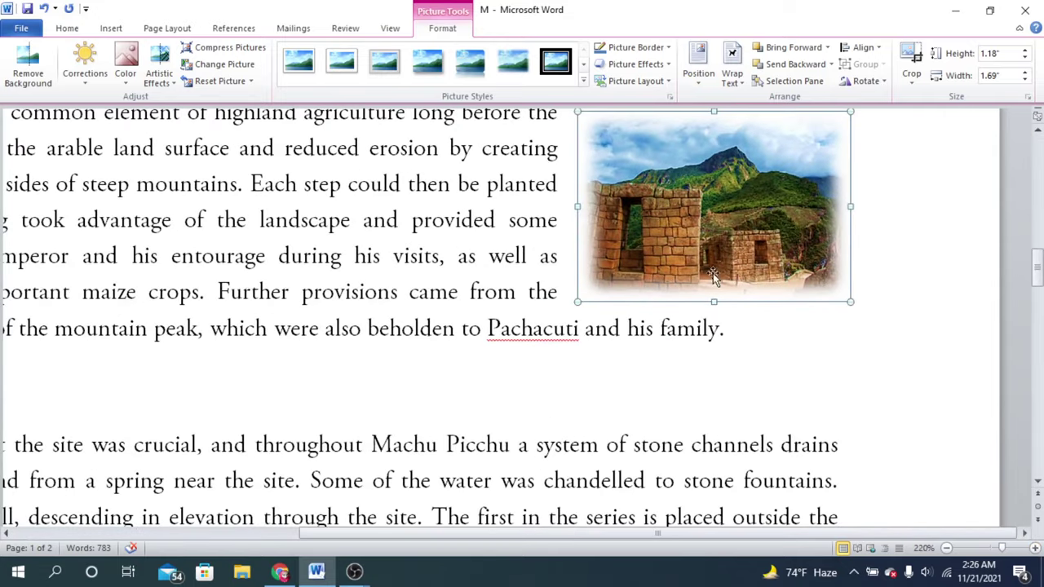
{"action": "scroll", "coordinate": [796, 333], "scroll_direction": "up", "scroll_amount": 1}
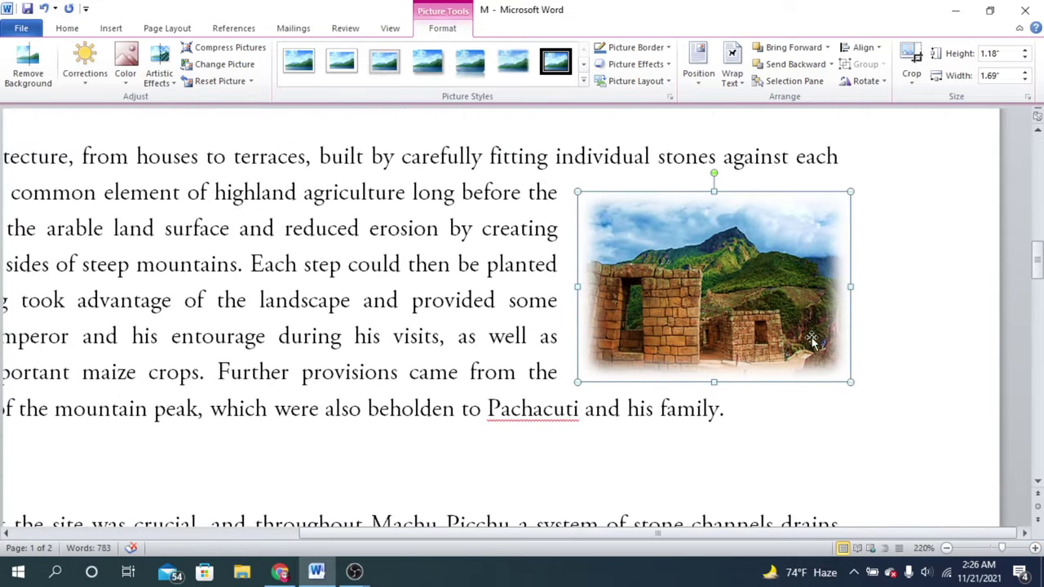
{"action": "left_click", "coordinate": [1034, 549]}
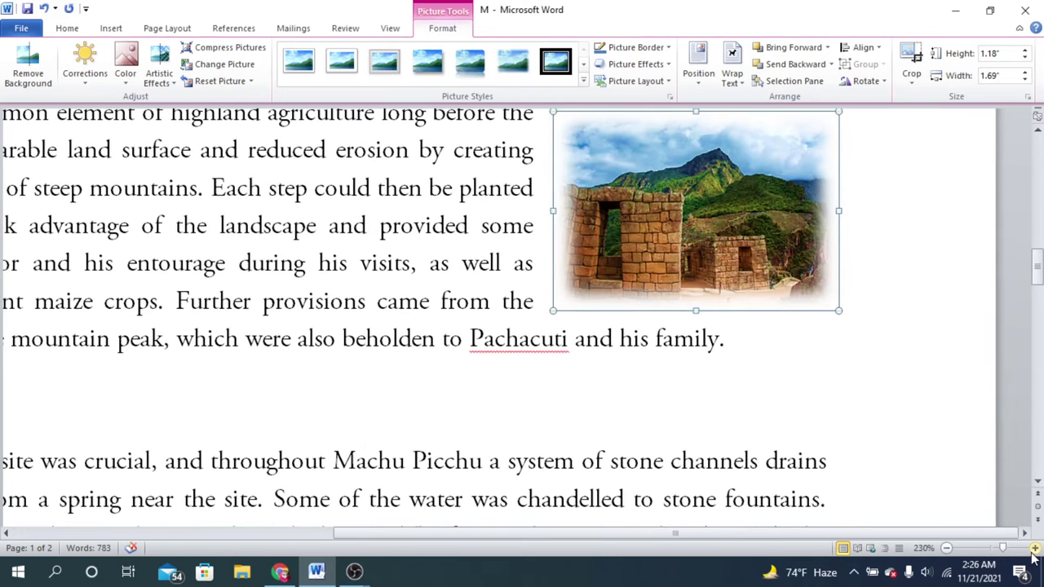
{"action": "scroll", "coordinate": [840, 441], "scroll_direction": "up", "scroll_amount": 1}
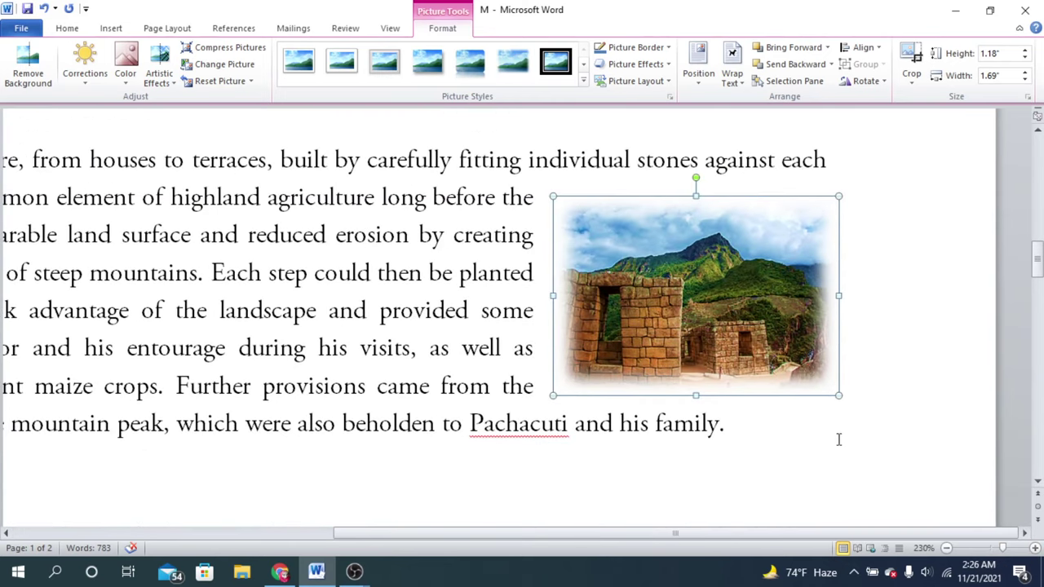
Remove the ruins picture's sharpening and reapply the strongest Sharpen preset to compare the two.
{"action": "left_click", "coordinate": [92, 75]}
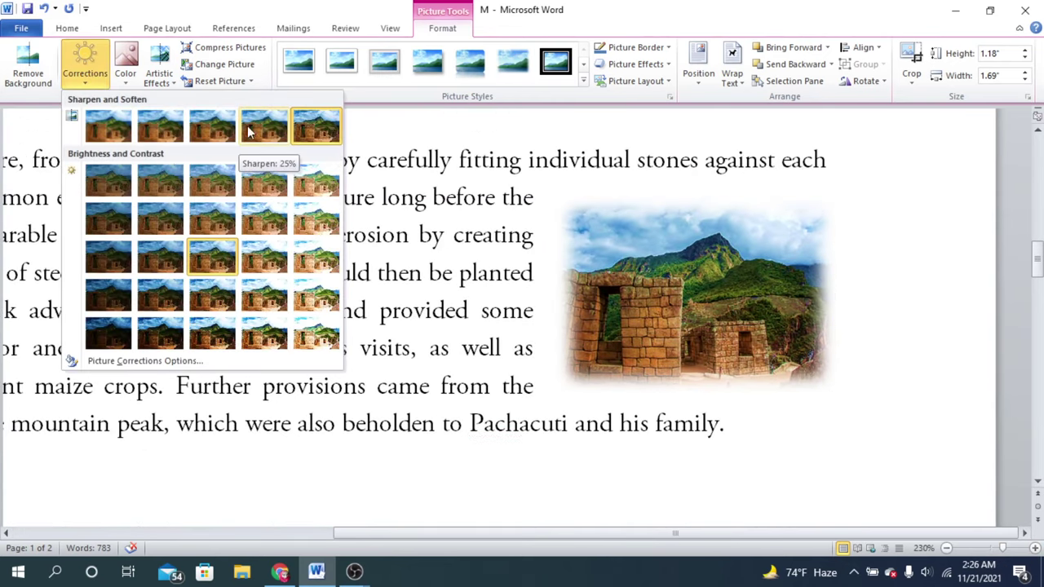
{"action": "left_click", "coordinate": [218, 130]}
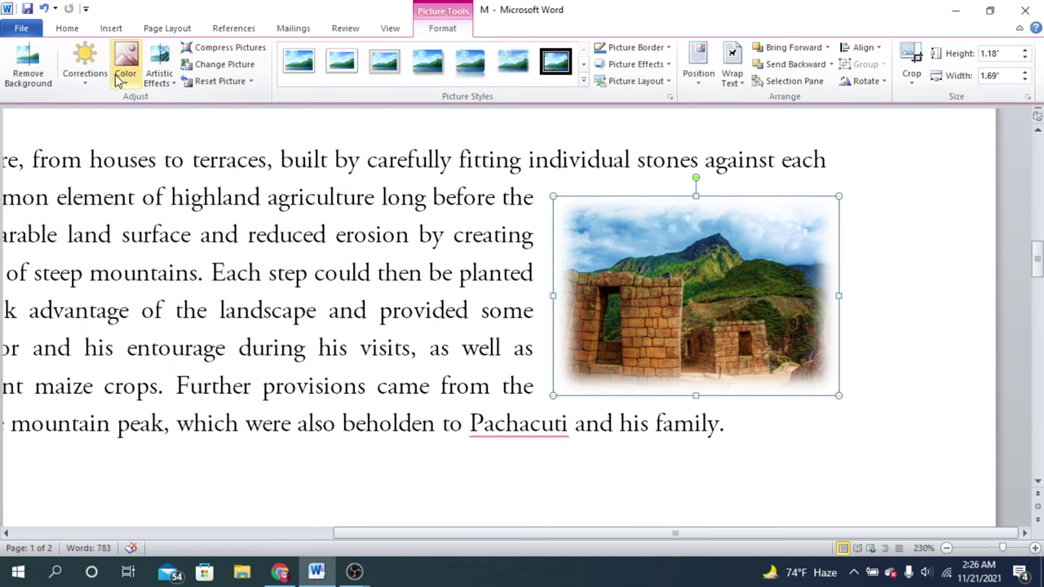
{"action": "left_click", "coordinate": [98, 86]}
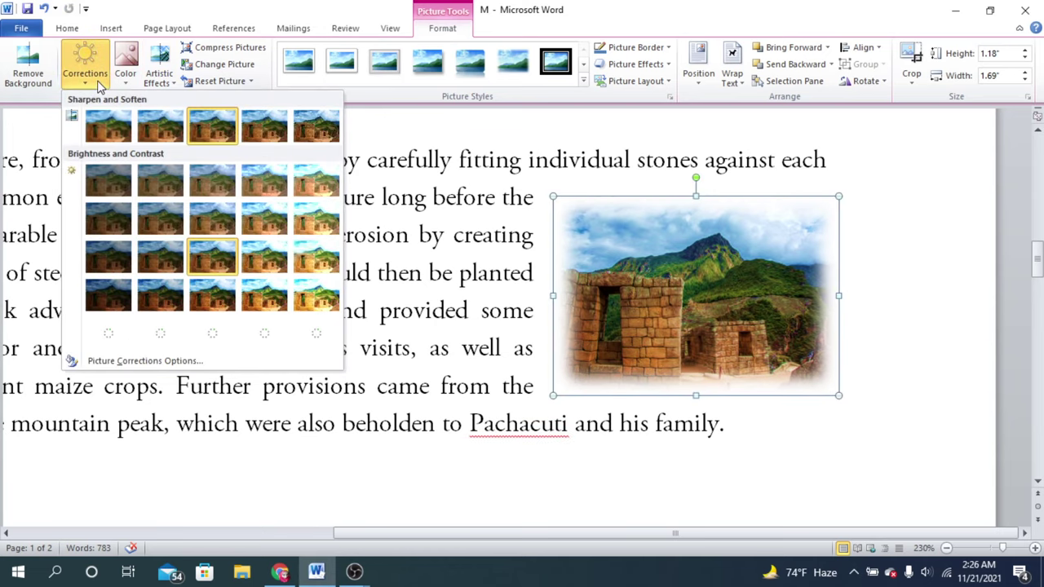
{"action": "left_click", "coordinate": [317, 127]}
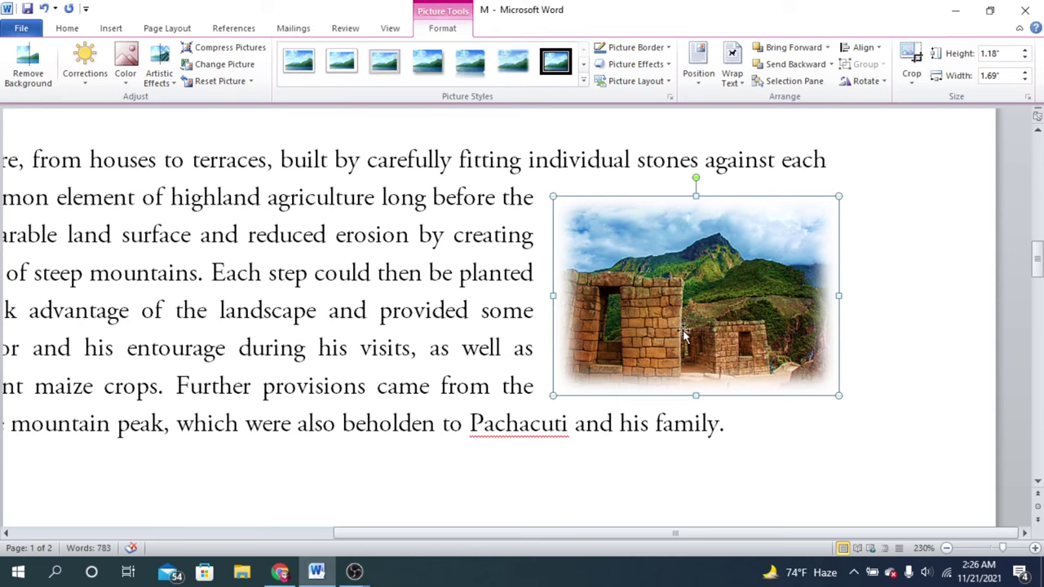
Try the strongest Soften preset on the ruins picture and switch back to the strongest Sharpen preset.
{"action": "left_click", "coordinate": [85, 78]}
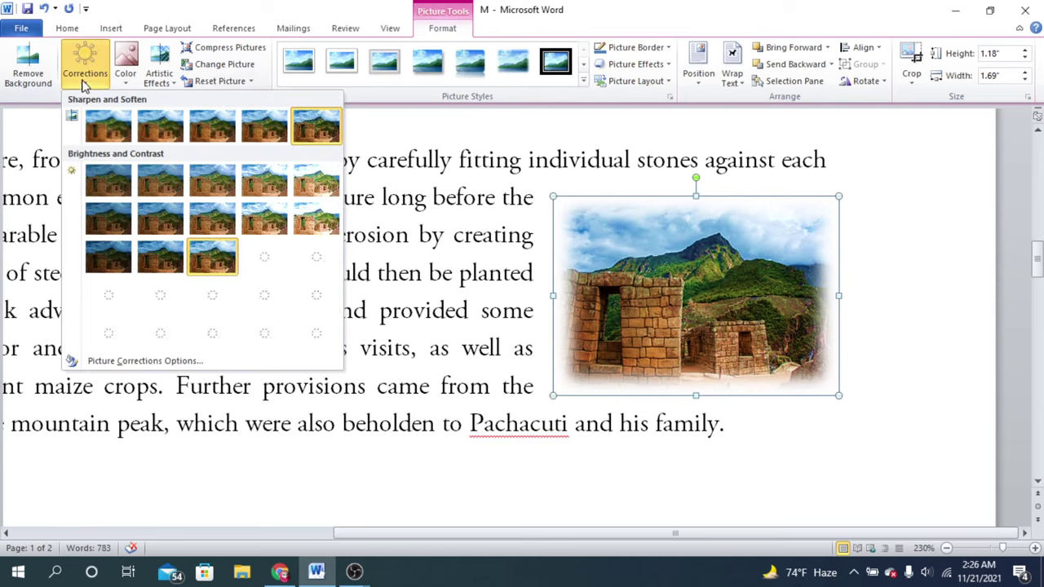
{"action": "left_click", "coordinate": [107, 133]}
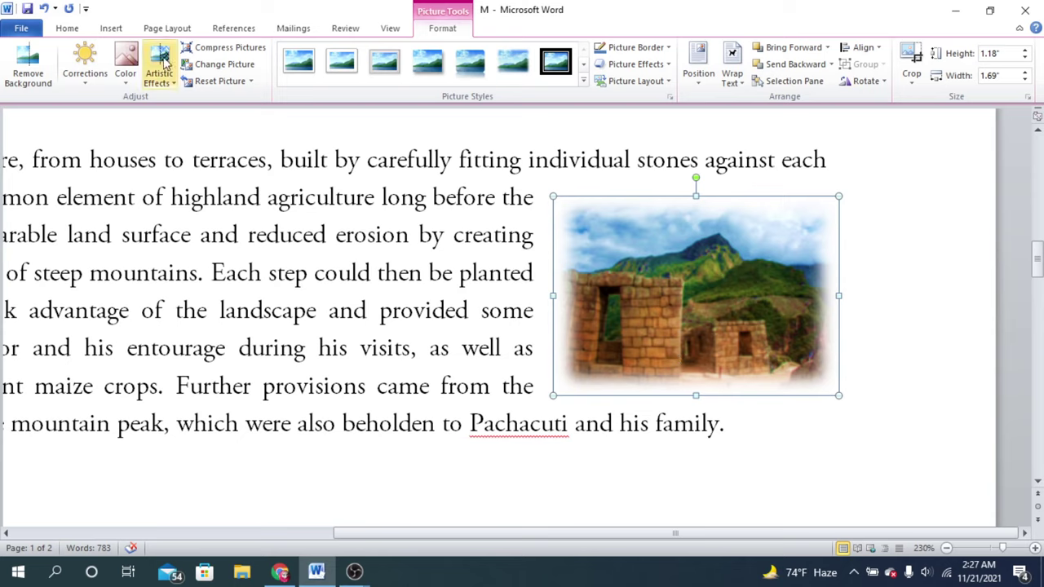
{"action": "left_click", "coordinate": [85, 69]}
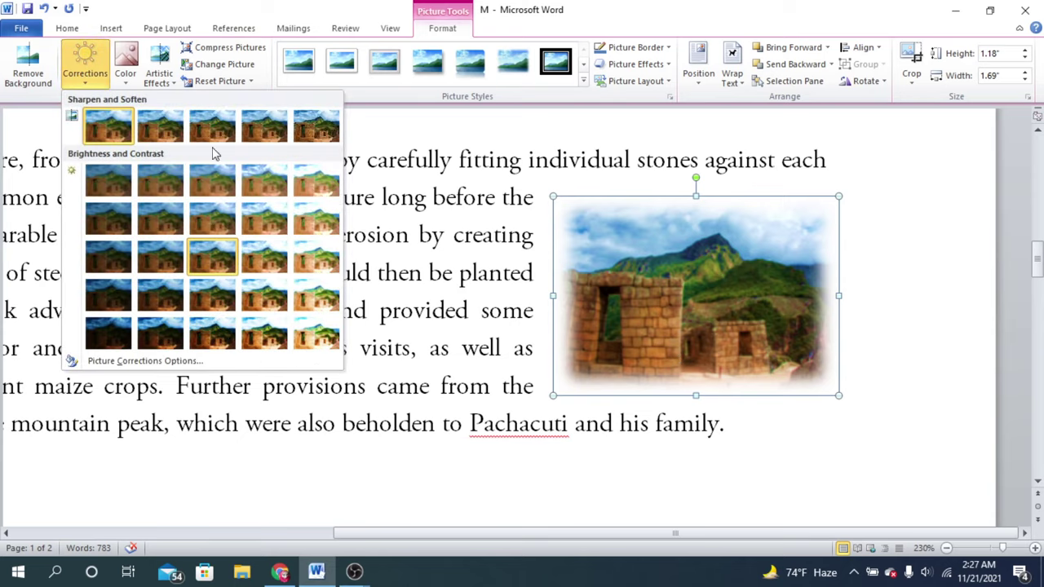
{"action": "left_click", "coordinate": [317, 128]}
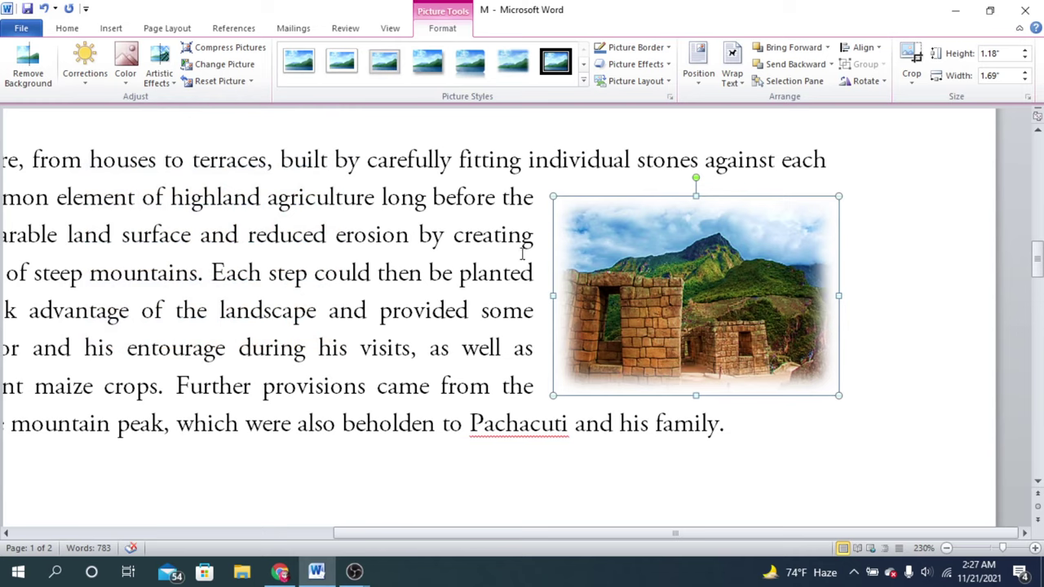
Reset the ruins picture's sharpening and apply the Sharpen: 25% correction to it.
{"action": "left_click", "coordinate": [90, 85]}
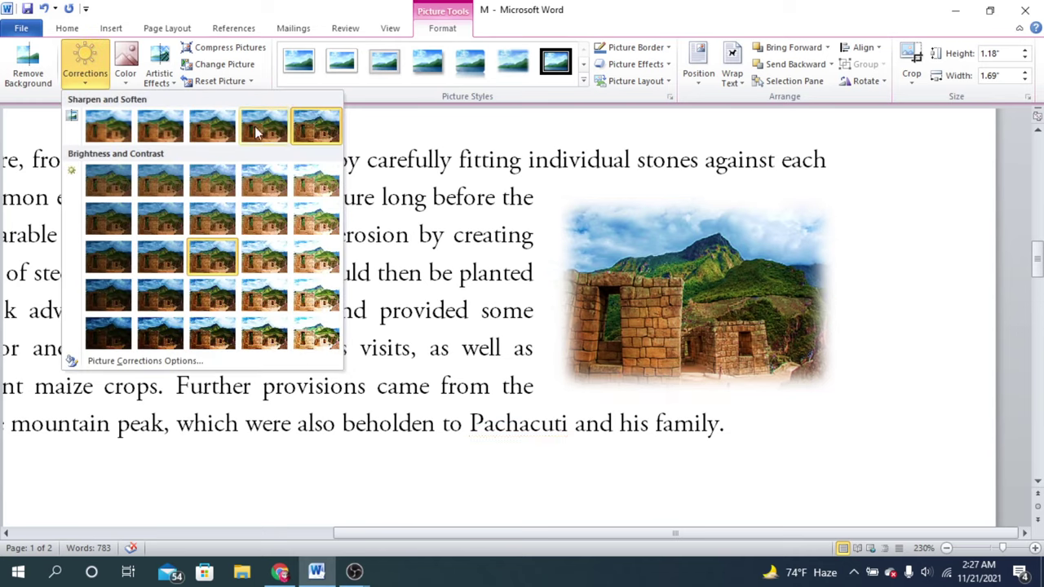
{"action": "left_click", "coordinate": [214, 129]}
{"action": "left_click", "coordinate": [85, 78]}
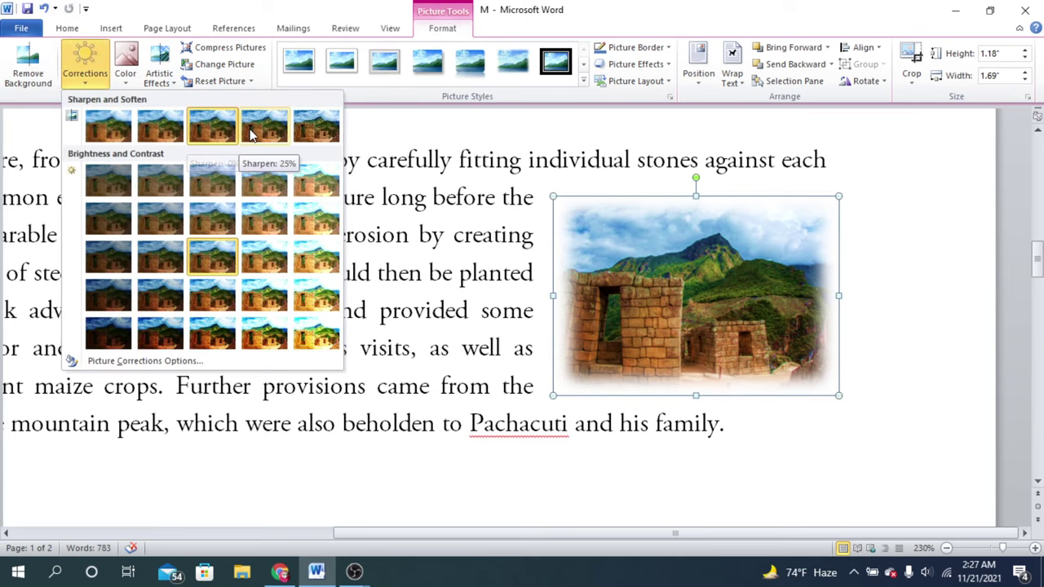
{"action": "left_click", "coordinate": [257, 129]}
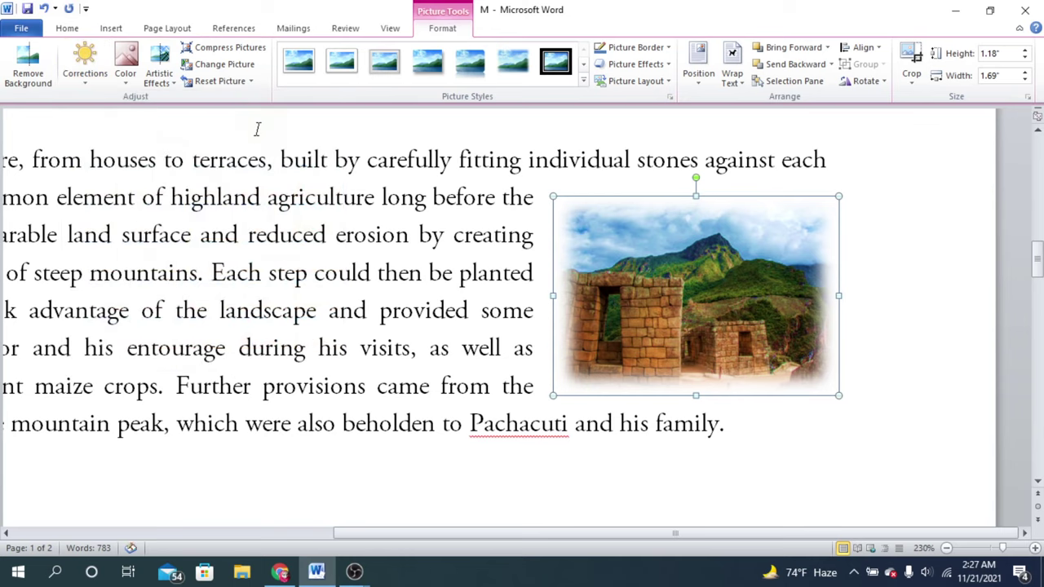
{"action": "left_click", "coordinate": [83, 79]}
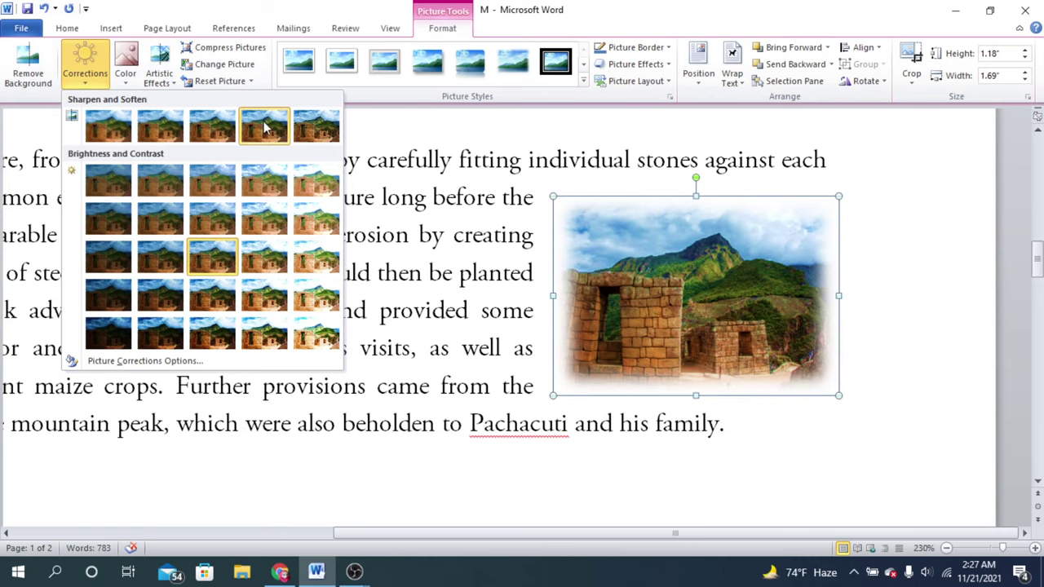
{"action": "left_click", "coordinate": [887, 171]}
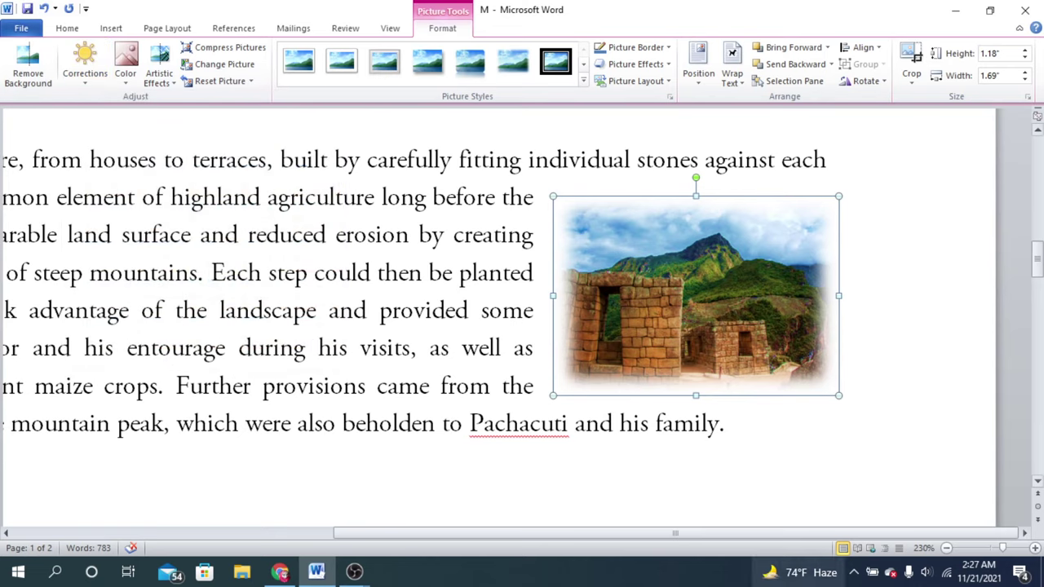
Examine the corrected ruins picture within the Architecture text at 150% zoom, with the picture deselected.
{"action": "left_click", "coordinate": [946, 548]}
{"action": "left_click", "coordinate": [946, 548]}
{"action": "left_click", "coordinate": [946, 548]}
{"action": "left_click", "coordinate": [945, 548]}
{"action": "left_click", "coordinate": [946, 548]}
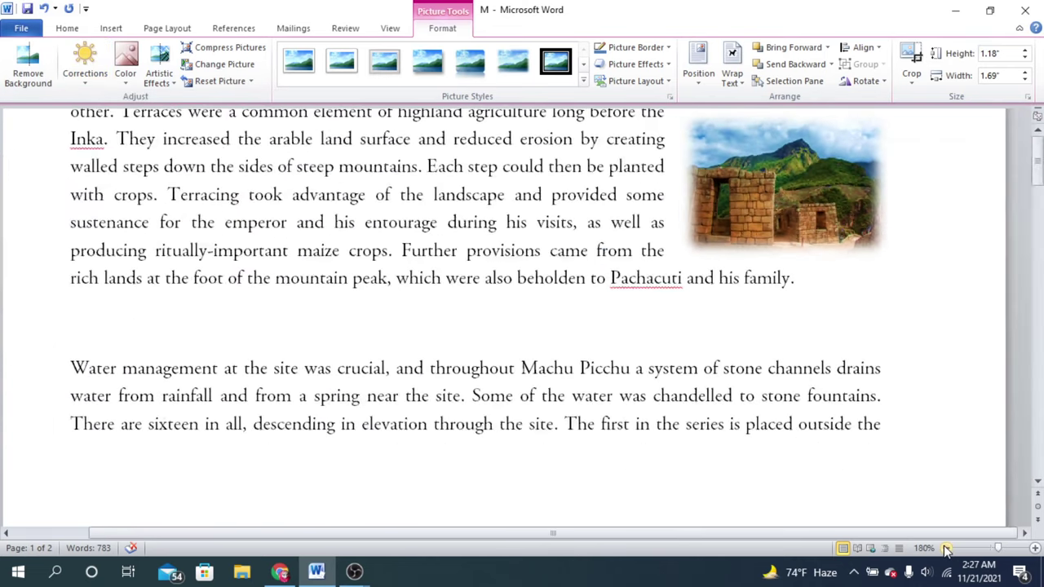
{"action": "left_click", "coordinate": [945, 548]}
{"action": "left_click", "coordinate": [946, 548]}
{"action": "left_click", "coordinate": [946, 548]}
{"action": "scroll", "coordinate": [839, 361], "scroll_direction": "up", "scroll_amount": 2}
{"action": "scroll", "coordinate": [832, 358], "scroll_direction": "down", "scroll_amount": 3}
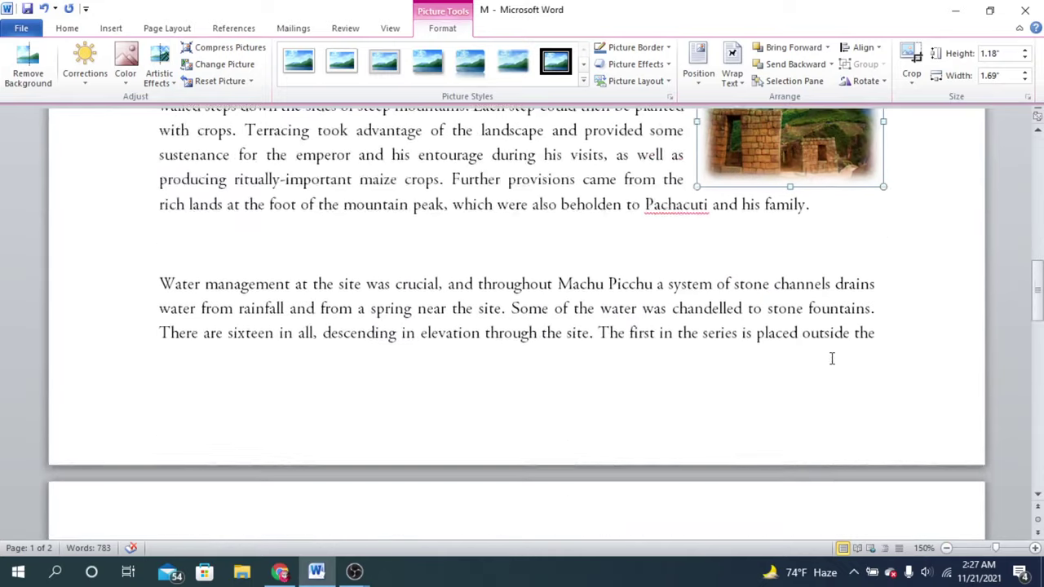
{"action": "scroll", "coordinate": [897, 327], "scroll_direction": "up", "scroll_amount": 3}
{"action": "left_click", "coordinate": [926, 281]}
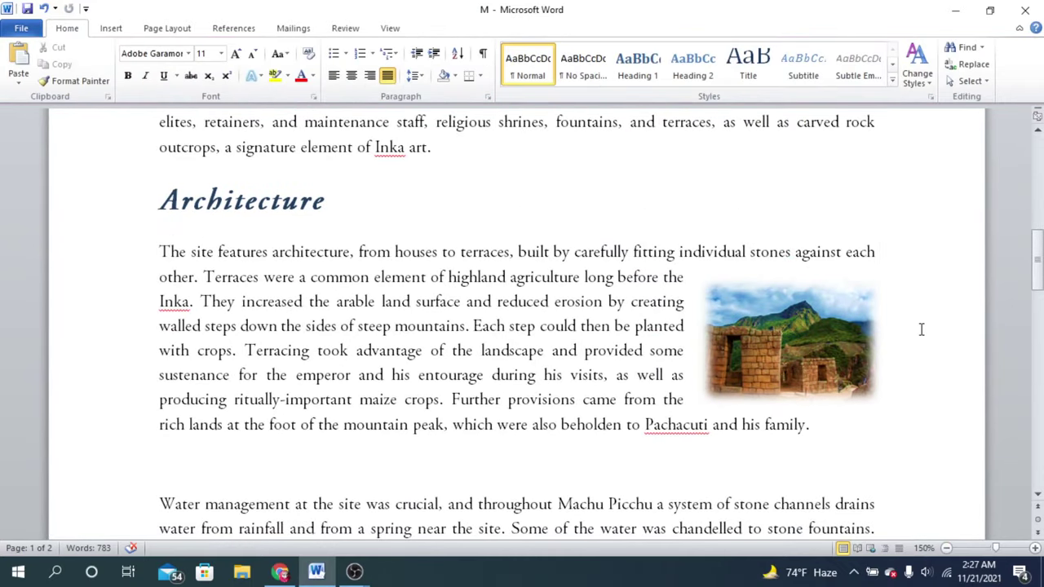
Look over the Artistic Effects available for the ruins picture without applying any.
{"action": "left_click", "coordinate": [725, 330]}
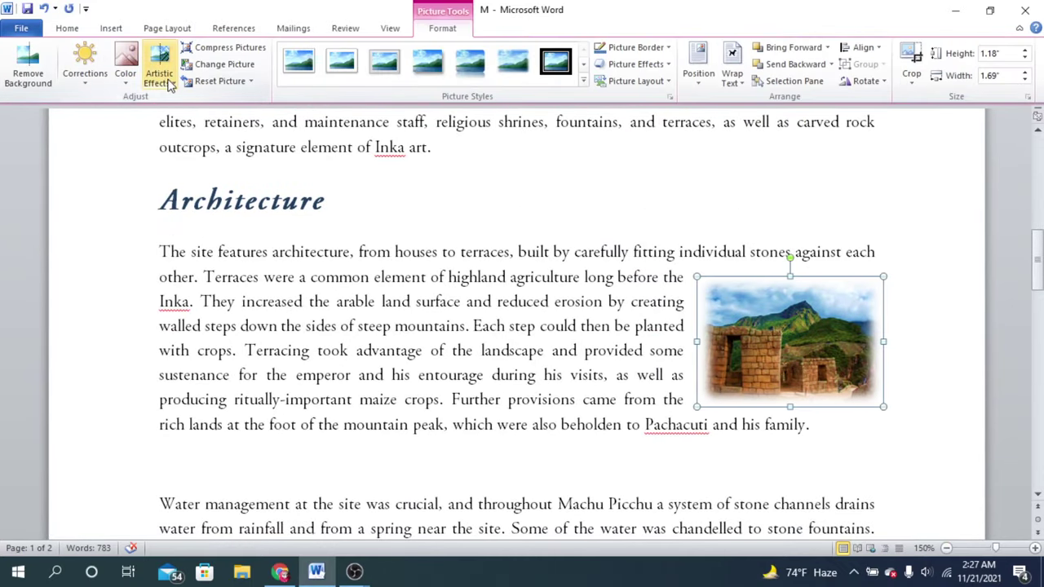
{"action": "left_click", "coordinate": [167, 82]}
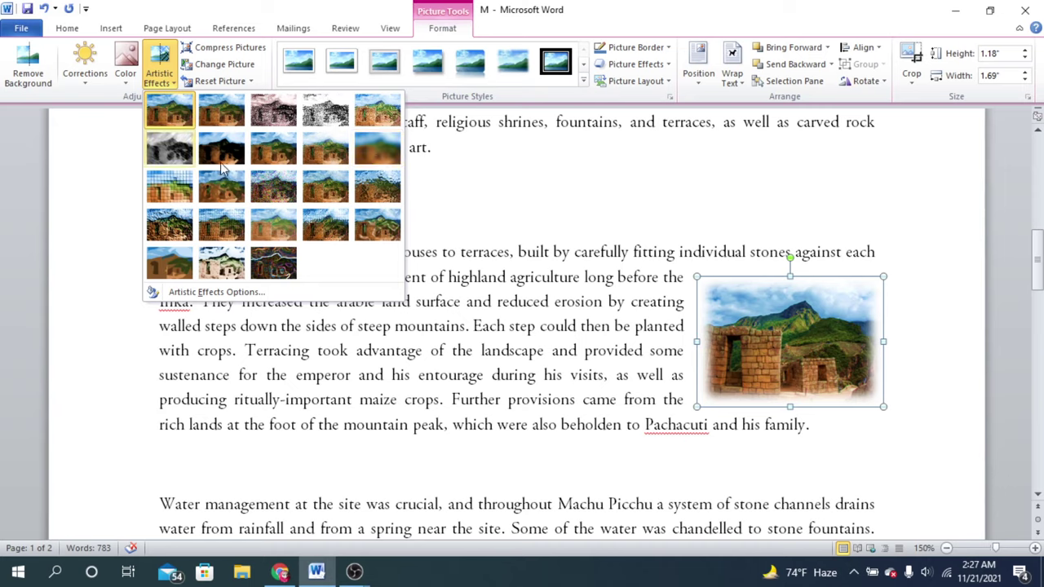
{"action": "left_click", "coordinate": [600, 211]}
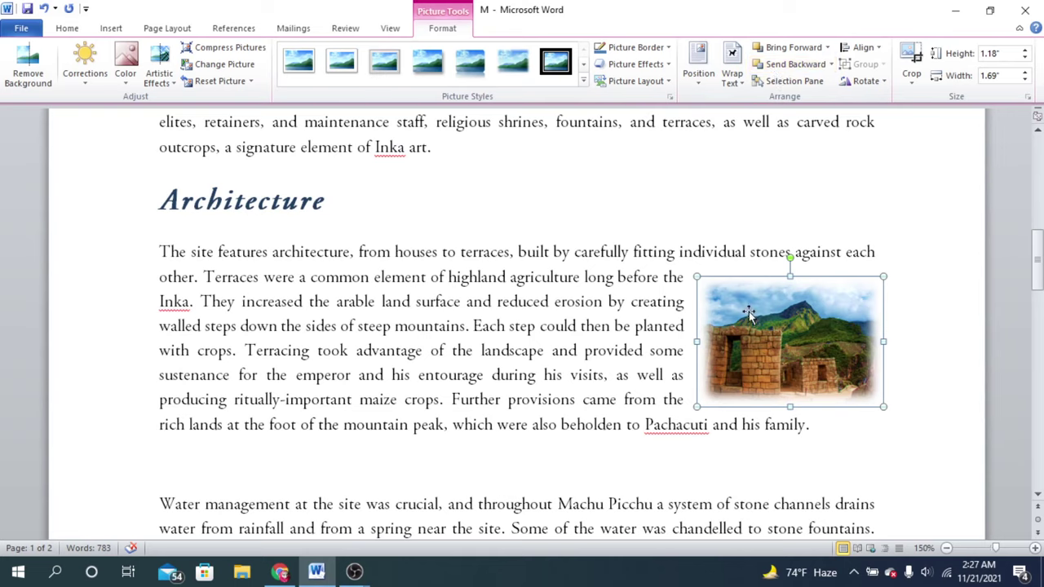
{"action": "left_click", "coordinate": [70, 187]}
{"action": "left_click", "coordinate": [644, 168]}
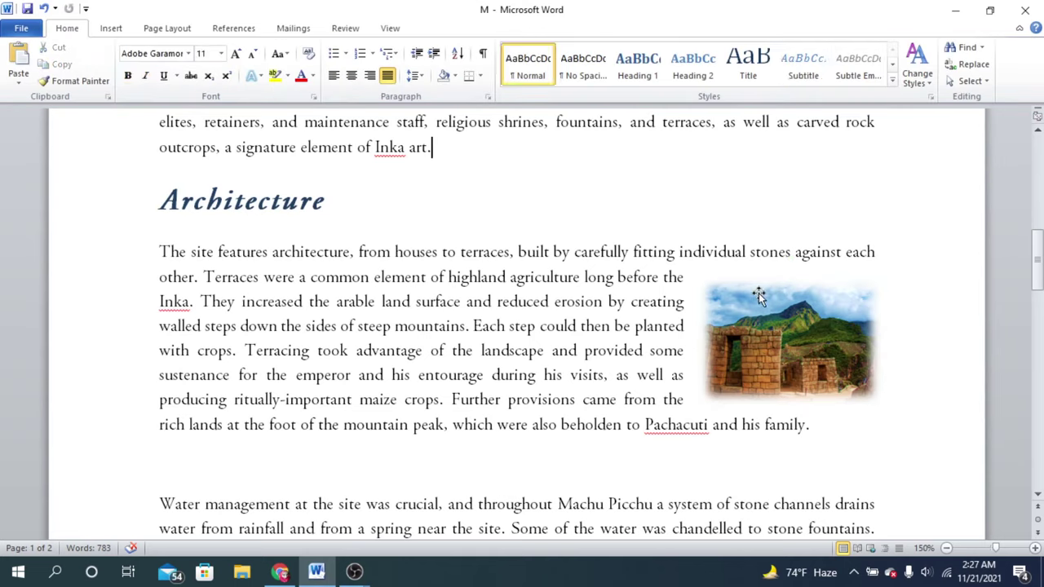
{"action": "left_click", "coordinate": [757, 296]}
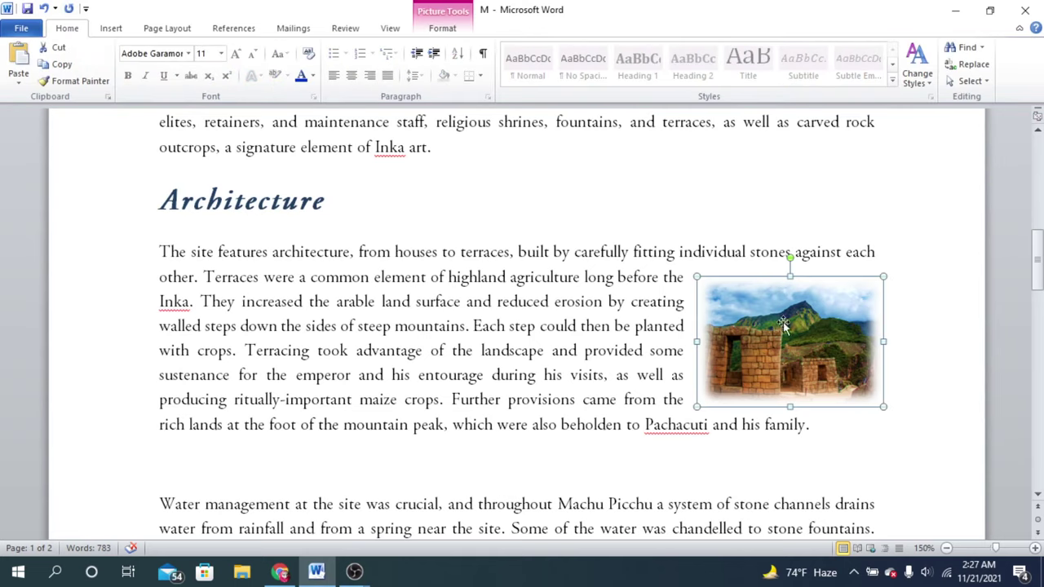
{"action": "left_click", "coordinate": [901, 315]}
{"action": "left_click", "coordinate": [881, 303]}
{"action": "left_click", "coordinate": [442, 27]}
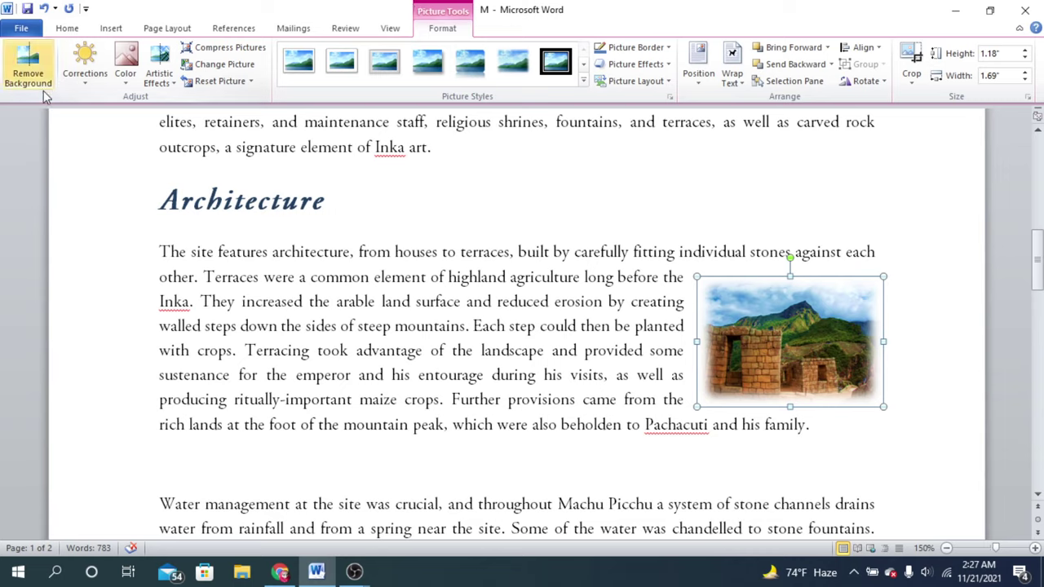
{"action": "left_click", "coordinate": [807, 184]}
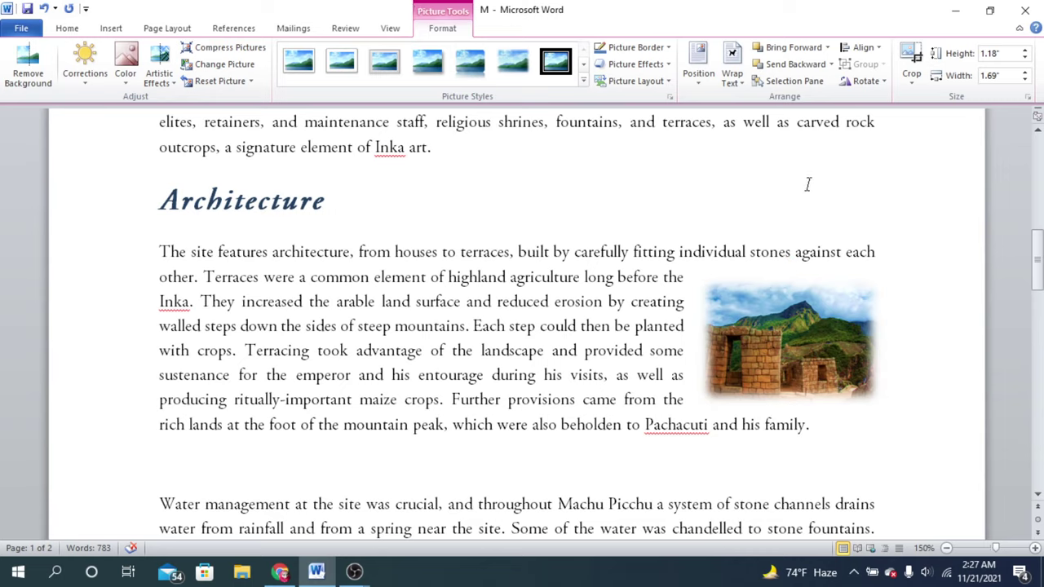
Replace the Architecture section's ruins picture with the Downloads image 684654d8a181d46161a37c7529e22c8377a0a041, an aerial view of stone buildings.
{"action": "left_click", "coordinate": [852, 346]}
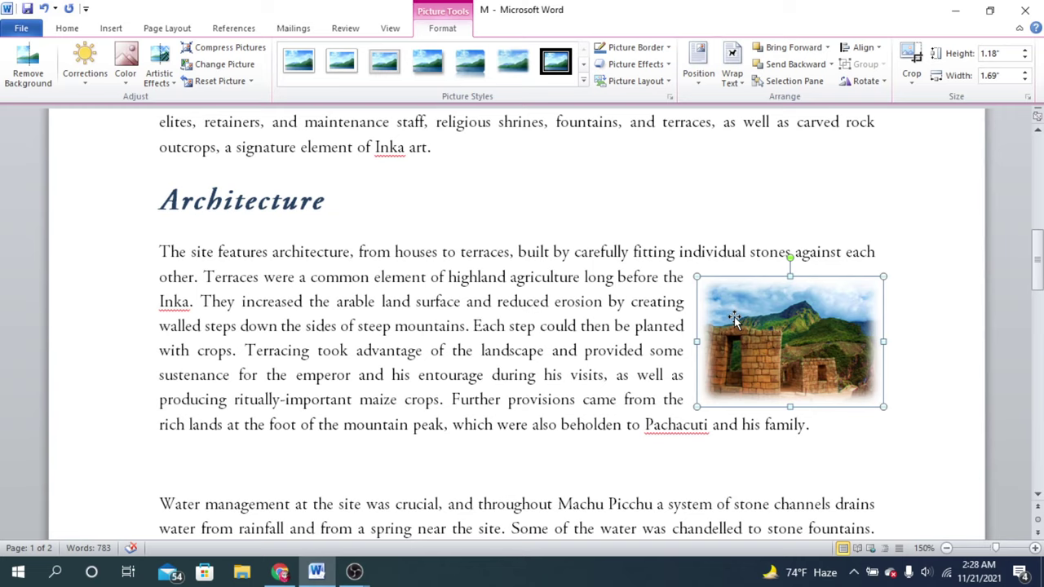
{"action": "left_click", "coordinate": [872, 235]}
{"action": "left_click", "coordinate": [814, 326]}
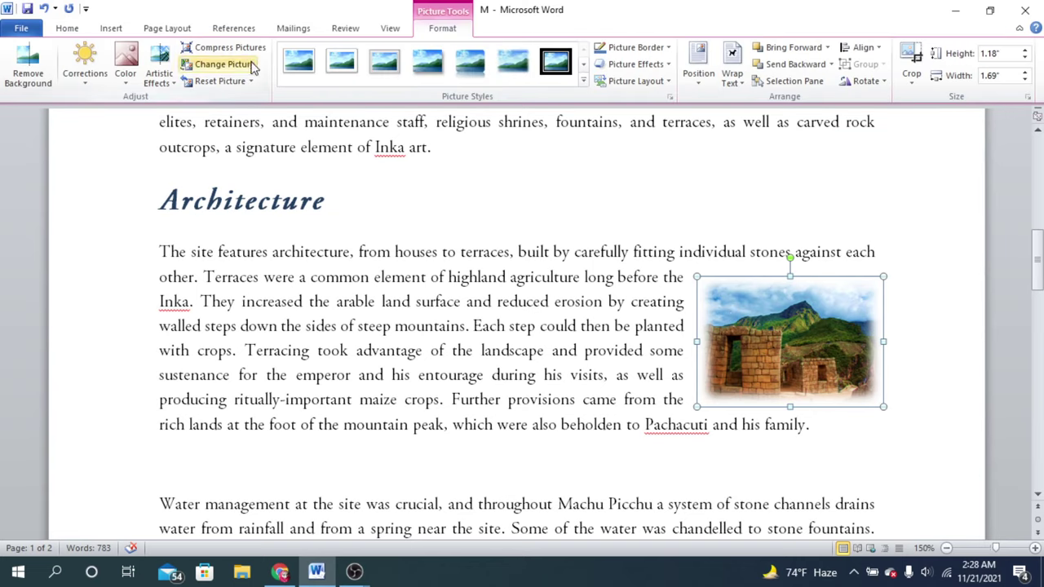
{"action": "left_click", "coordinate": [251, 67]}
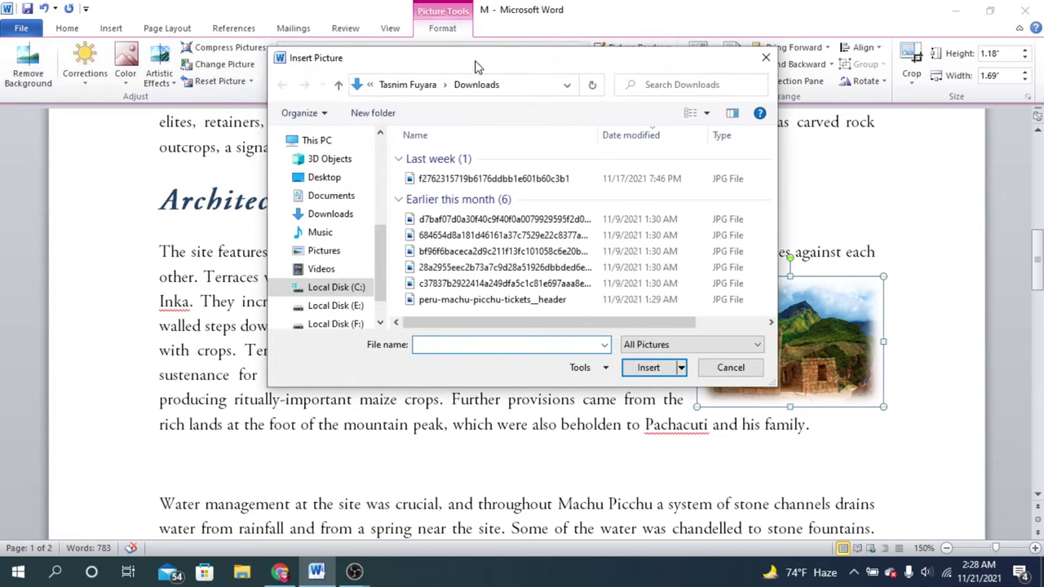
{"action": "left_click_drag", "start_coordinate": [482, 62], "coordinate": [751, 62]}
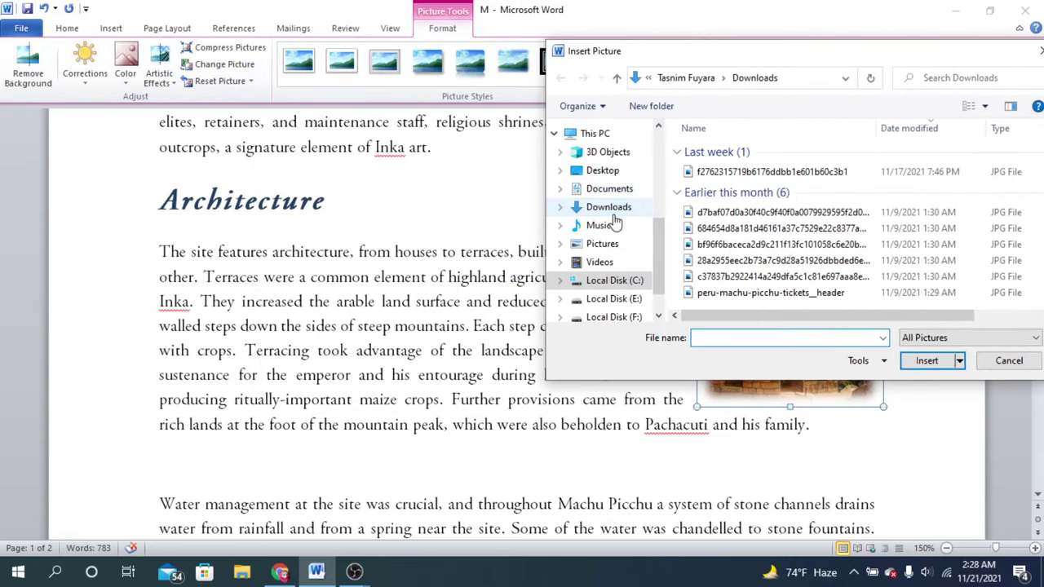
{"action": "left_click", "coordinate": [601, 209]}
{"action": "left_click_drag", "start_coordinate": [902, 69], "coordinate": [531, 72]}
{"action": "scroll", "coordinate": [481, 229], "scroll_direction": "down", "scroll_amount": 5}
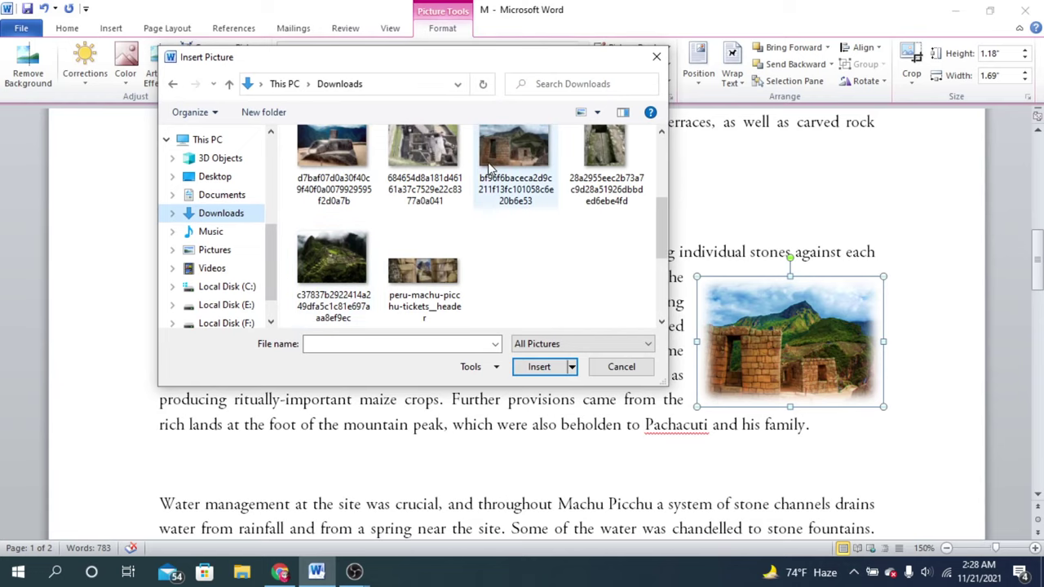
{"action": "scroll", "coordinate": [432, 224], "scroll_direction": "up", "scroll_amount": 1}
{"action": "left_click", "coordinate": [418, 168]}
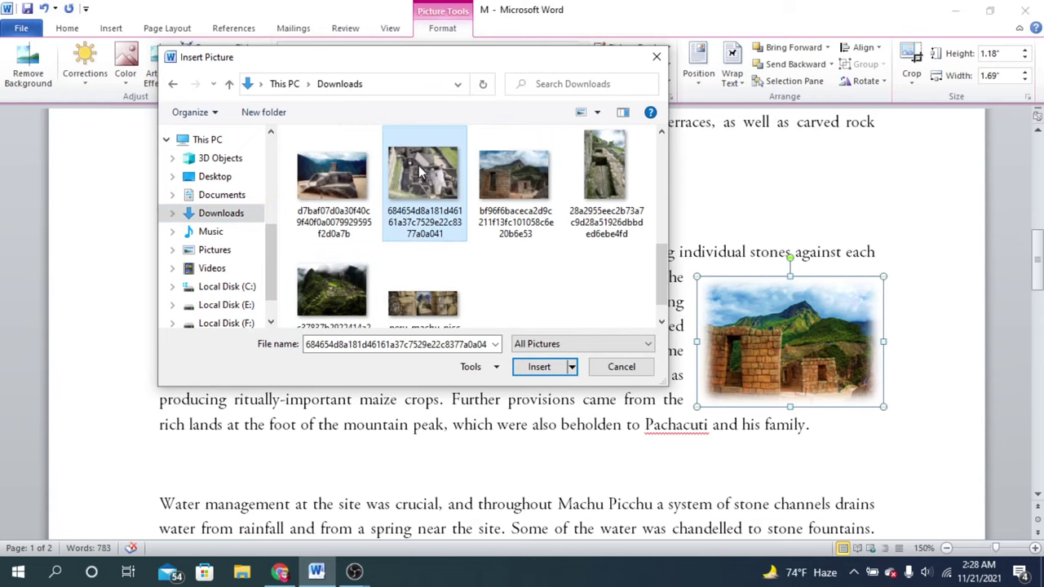
{"action": "left_click", "coordinate": [534, 365]}
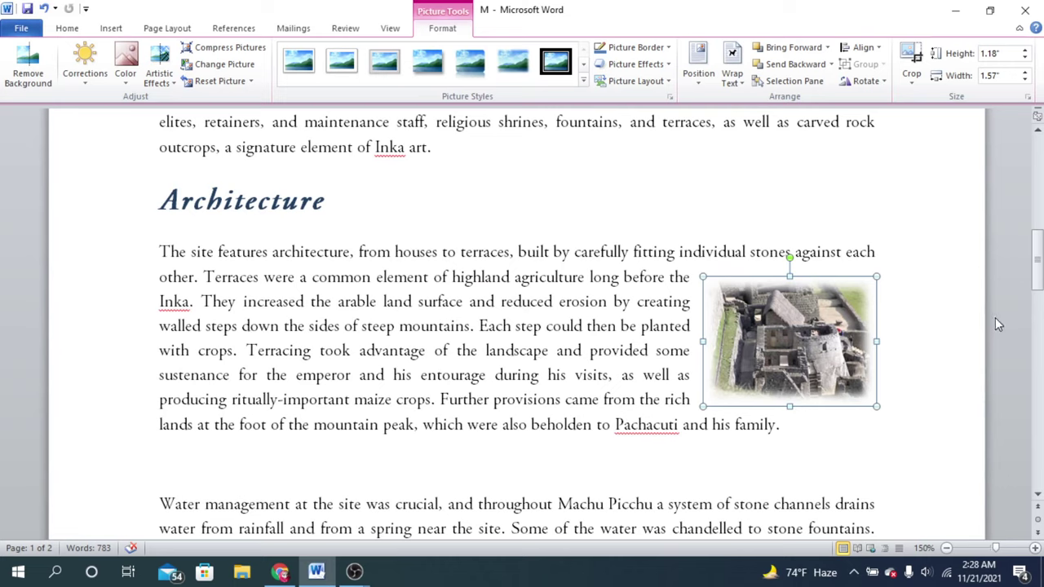
Look over the correction and color presets available for the new Architecture picture without applying any.
{"action": "left_click", "coordinate": [921, 331]}
{"action": "left_click", "coordinate": [826, 343]}
{"action": "left_click", "coordinate": [85, 69]}
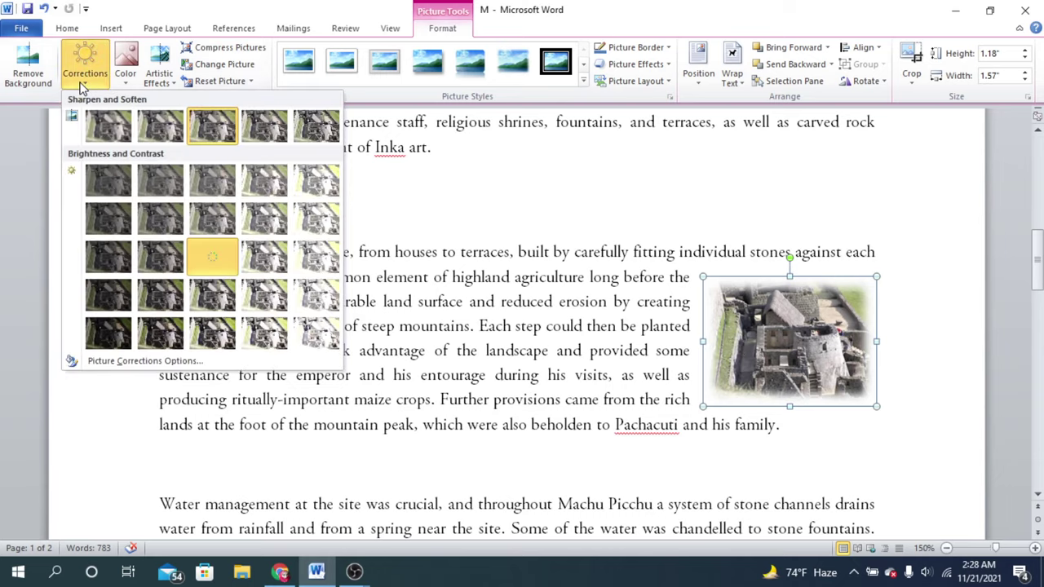
{"action": "left_click", "coordinate": [124, 74]}
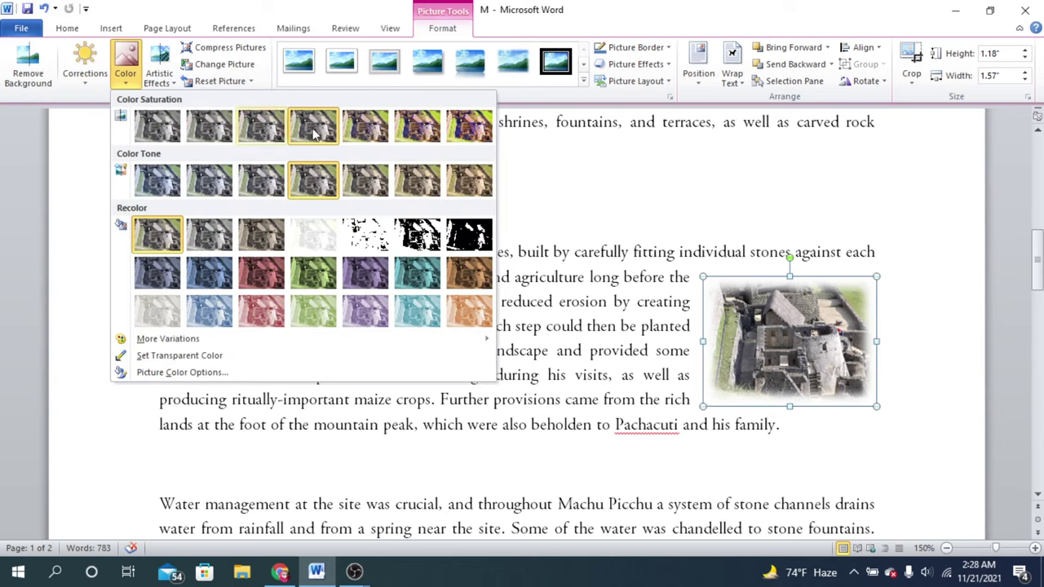
{"action": "left_click", "coordinate": [96, 96]}
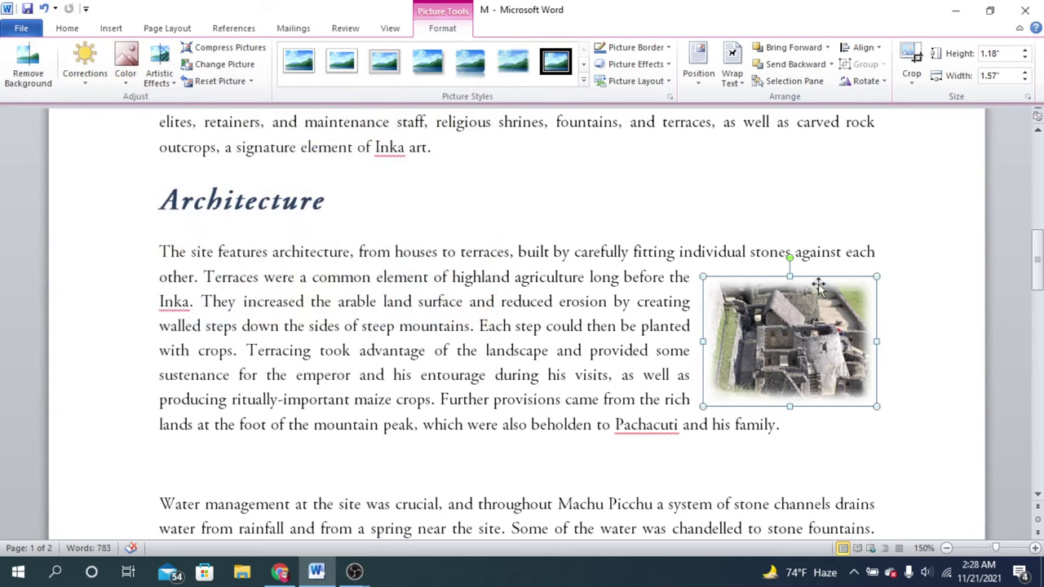
Apply the soft-edged rectangular picture style to the new Architecture picture.
{"action": "left_click", "coordinate": [915, 326]}
{"action": "left_click", "coordinate": [801, 336]}
{"action": "left_click", "coordinate": [888, 336]}
{"action": "left_click", "coordinate": [824, 331]}
{"action": "left_click", "coordinate": [583, 83]}
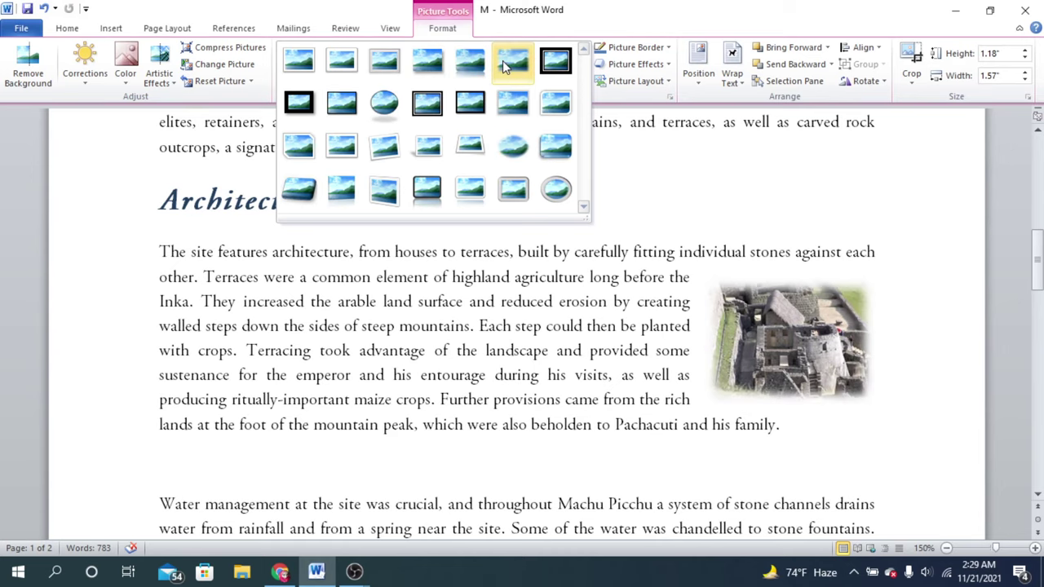
{"action": "left_click", "coordinate": [502, 60]}
{"action": "left_click", "coordinate": [920, 333]}
{"action": "left_click", "coordinate": [793, 334]}
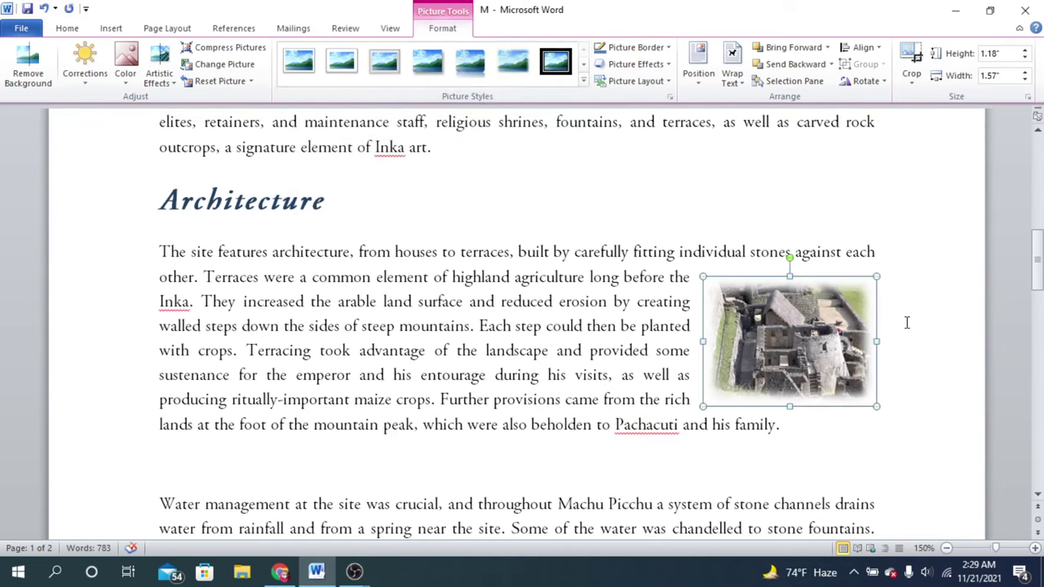
{"action": "left_click", "coordinate": [908, 321]}
{"action": "left_click", "coordinate": [769, 337]}
{"action": "left_click", "coordinate": [903, 326]}
{"action": "left_click", "coordinate": [797, 331]}
{"action": "scroll", "coordinate": [783, 383], "scroll_direction": "down", "scroll_amount": 3}
{"action": "scroll", "coordinate": [758, 377], "scroll_direction": "up", "scroll_amount": 4}
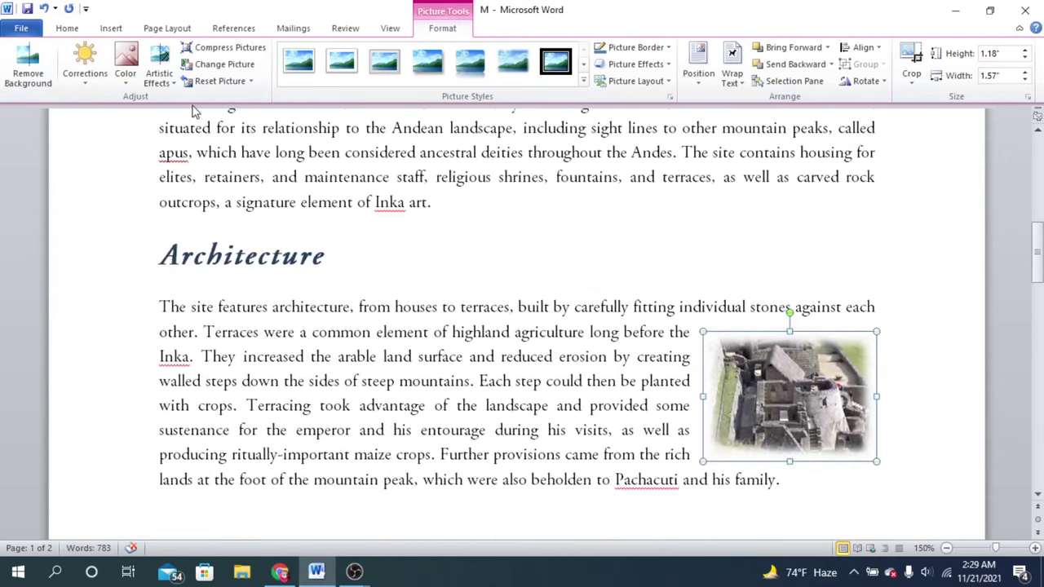
{"action": "scroll", "coordinate": [804, 217], "scroll_direction": "down", "scroll_amount": 1}
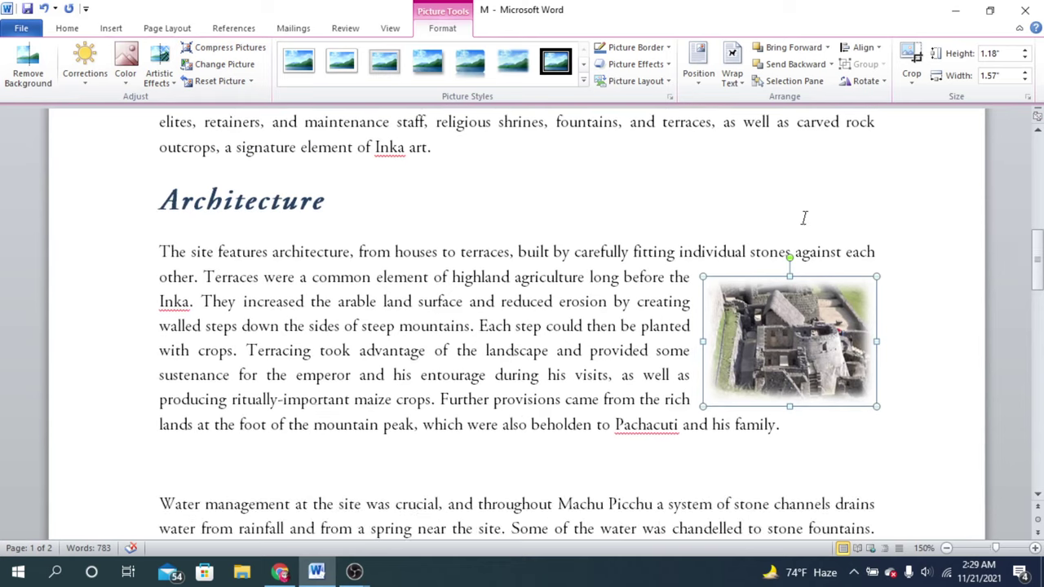
Reset the formatting of the carved stone picture in Population and Social Dynamics, restoring its removed background.
{"action": "left_click", "coordinate": [252, 83]}
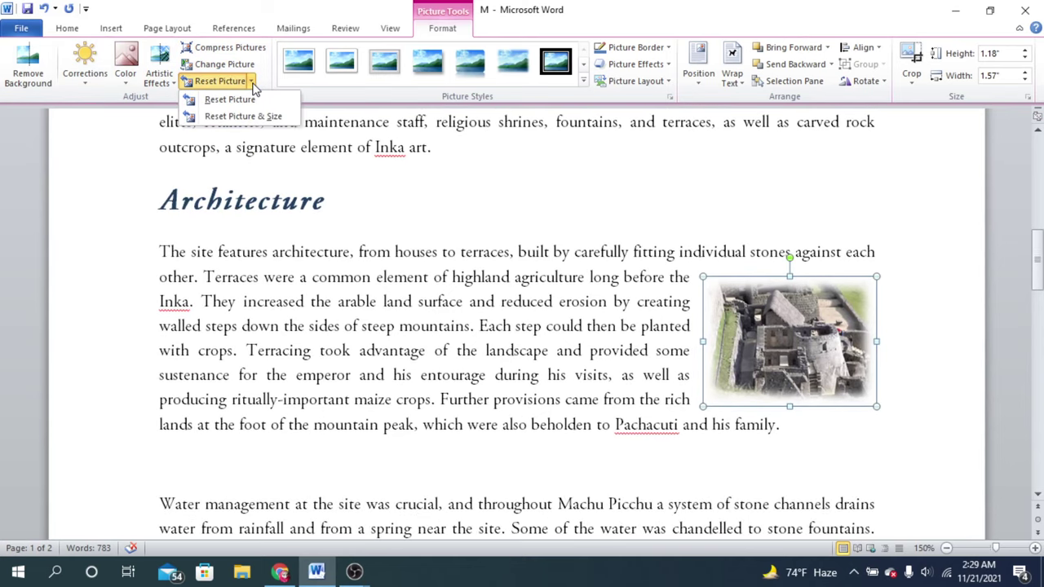
{"action": "scroll", "coordinate": [624, 196], "scroll_direction": "down", "scroll_amount": 15}
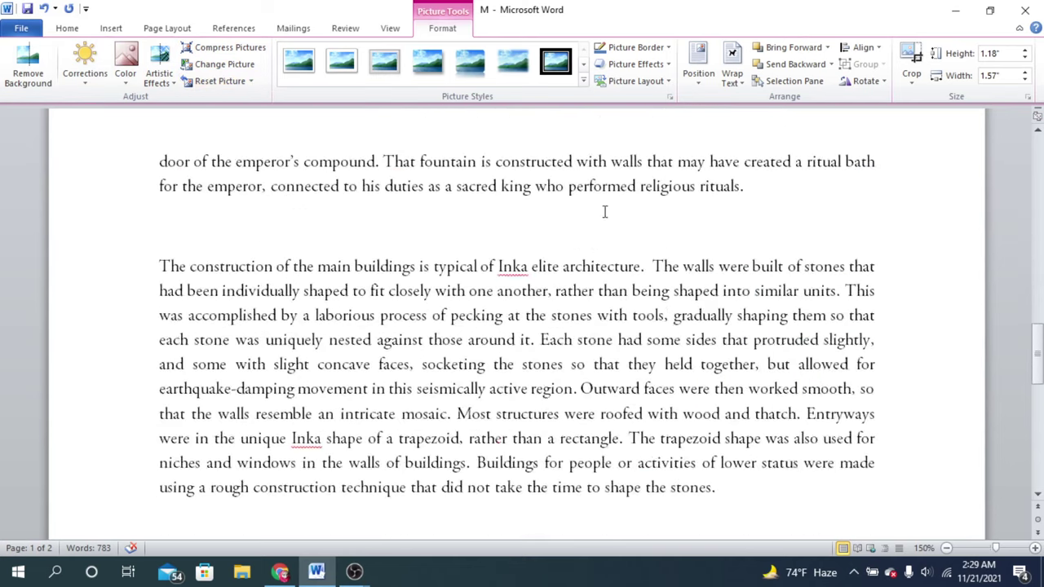
{"action": "scroll", "coordinate": [325, 123], "scroll_direction": "up", "scroll_amount": 2}
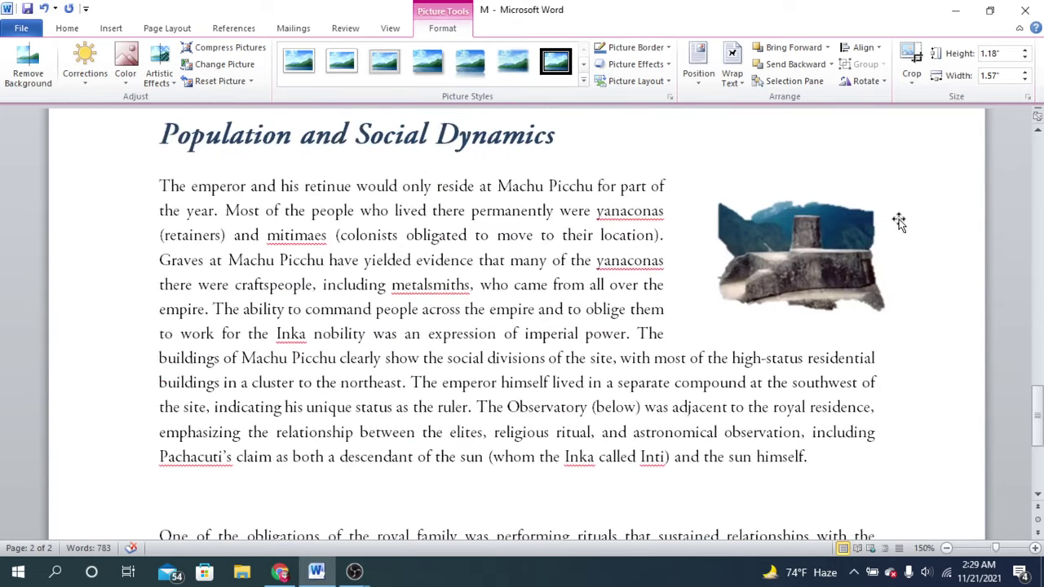
{"action": "left_click", "coordinate": [812, 240]}
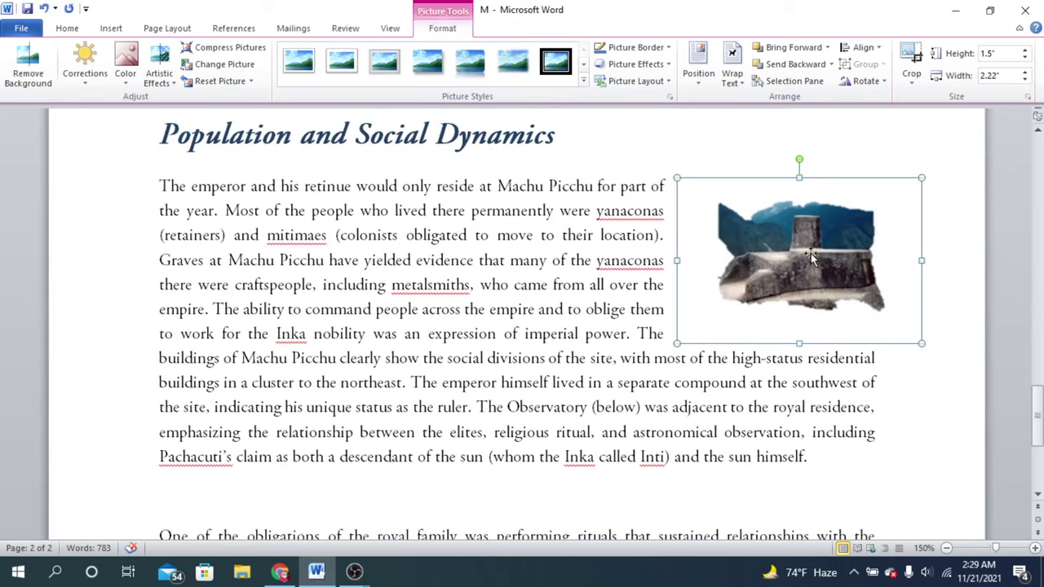
{"action": "left_click", "coordinate": [963, 209]}
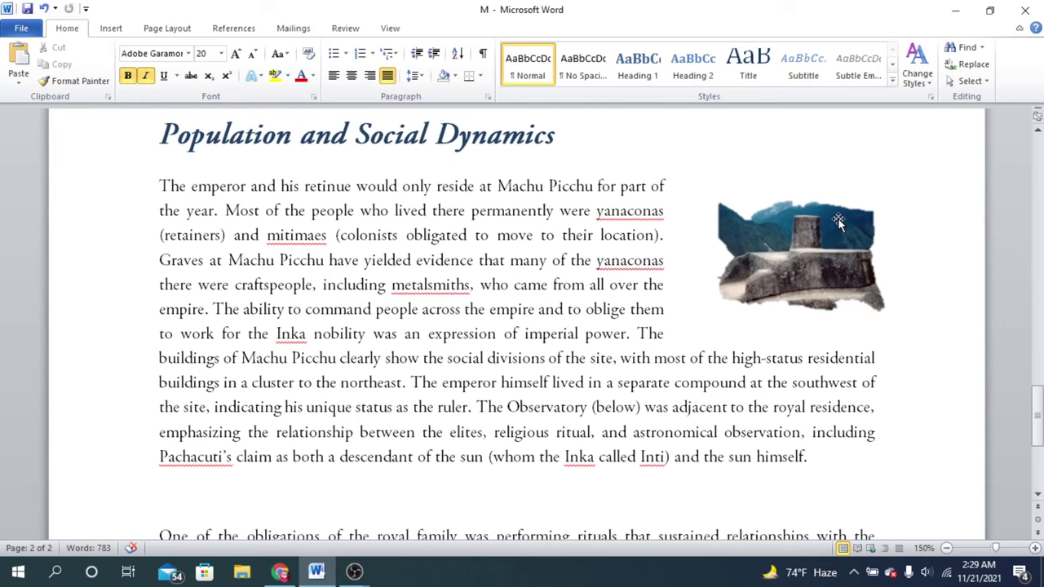
{"action": "left_click", "coordinate": [839, 222]}
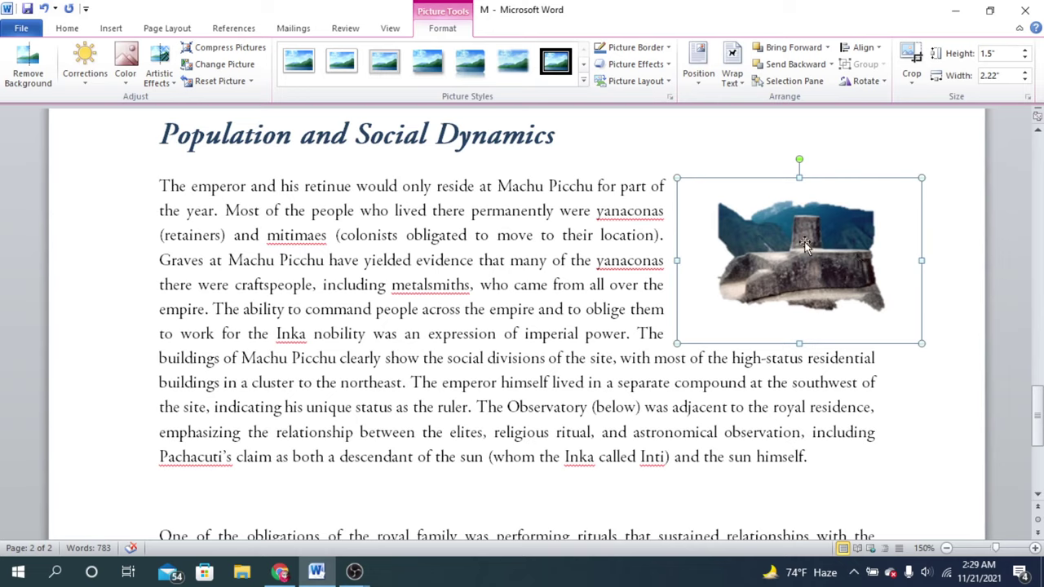
{"action": "left_click", "coordinate": [244, 82]}
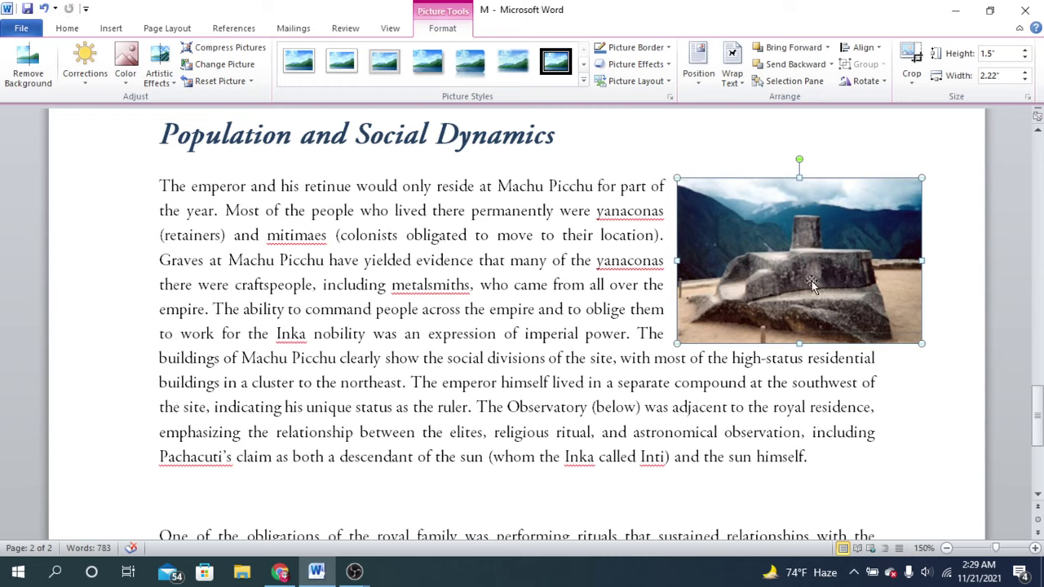
Try Reset Picture & Size on the carved stone picture and undo it.
{"action": "left_click", "coordinate": [251, 81]}
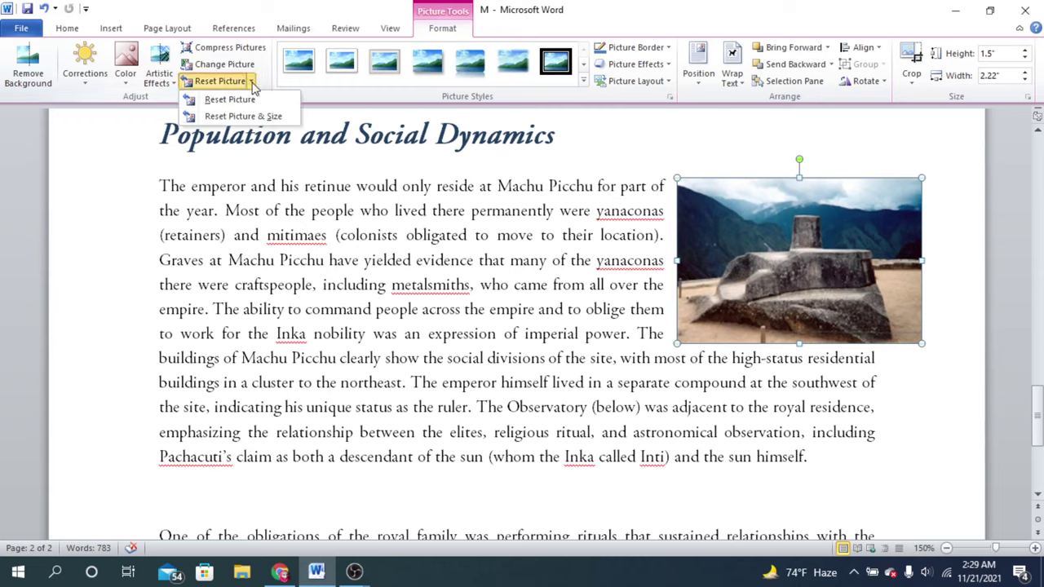
{"action": "left_click", "coordinate": [263, 119]}
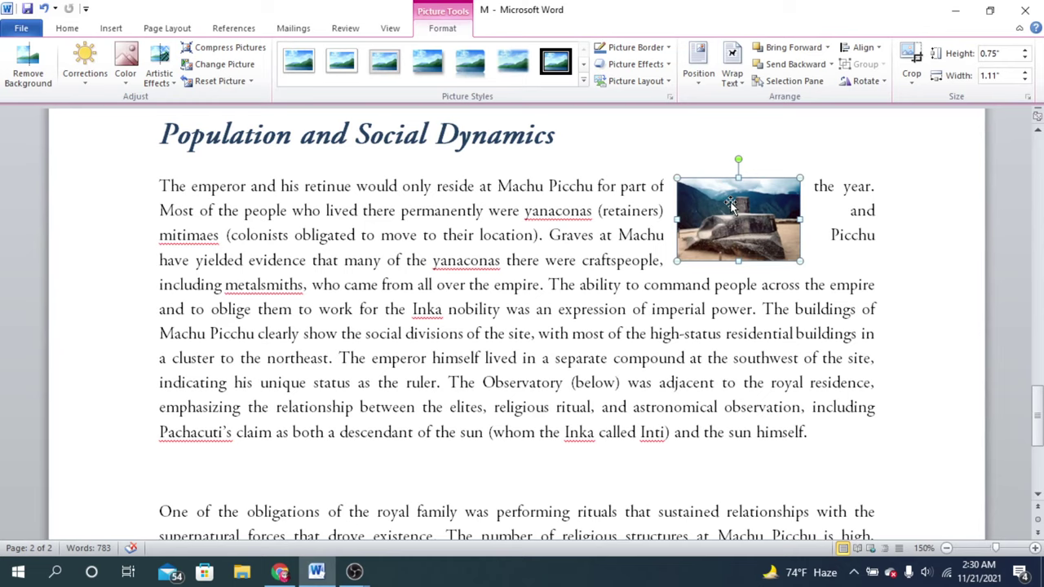
{"action": "key", "text": "ctrl+z"}
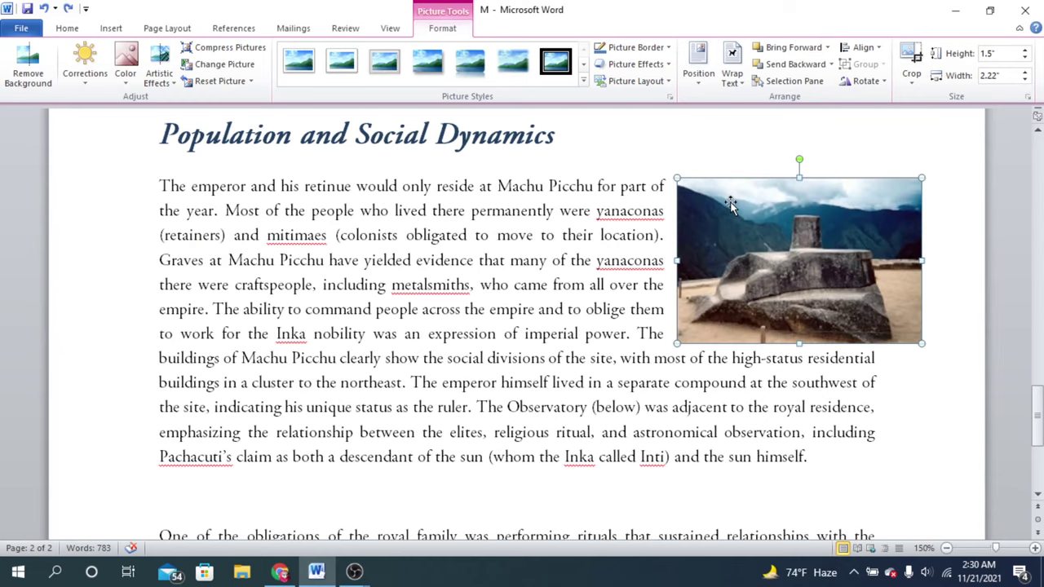
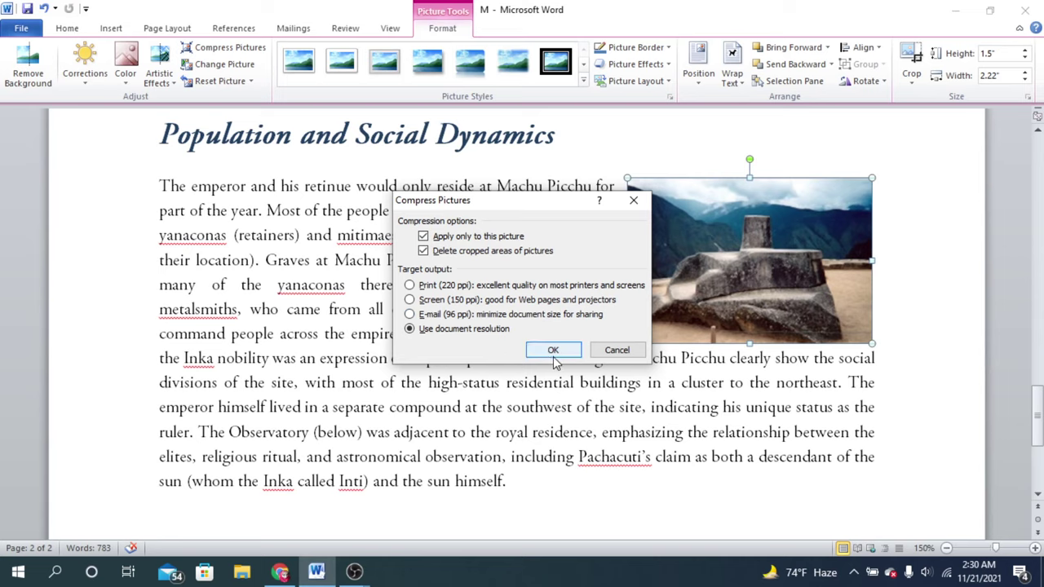
Compress only the carved stone picture, deleting its cropped areas and using the document resolution.
{"action": "left_click", "coordinate": [559, 351]}
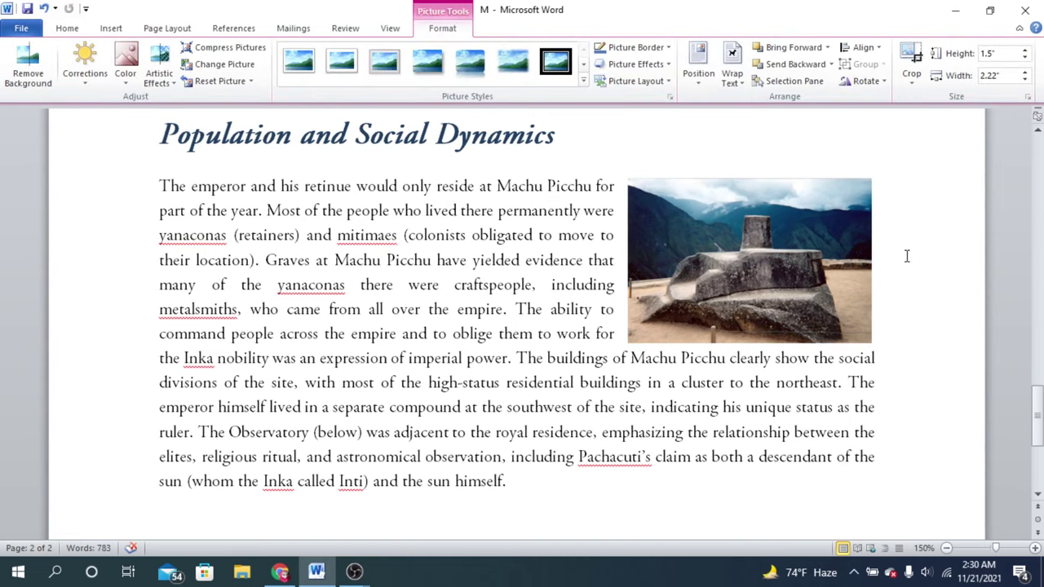
{"action": "scroll", "coordinate": [897, 212], "scroll_direction": "up", "scroll_amount": 15}
{"action": "scroll", "coordinate": [771, 311], "scroll_direction": "down", "scroll_amount": 2}
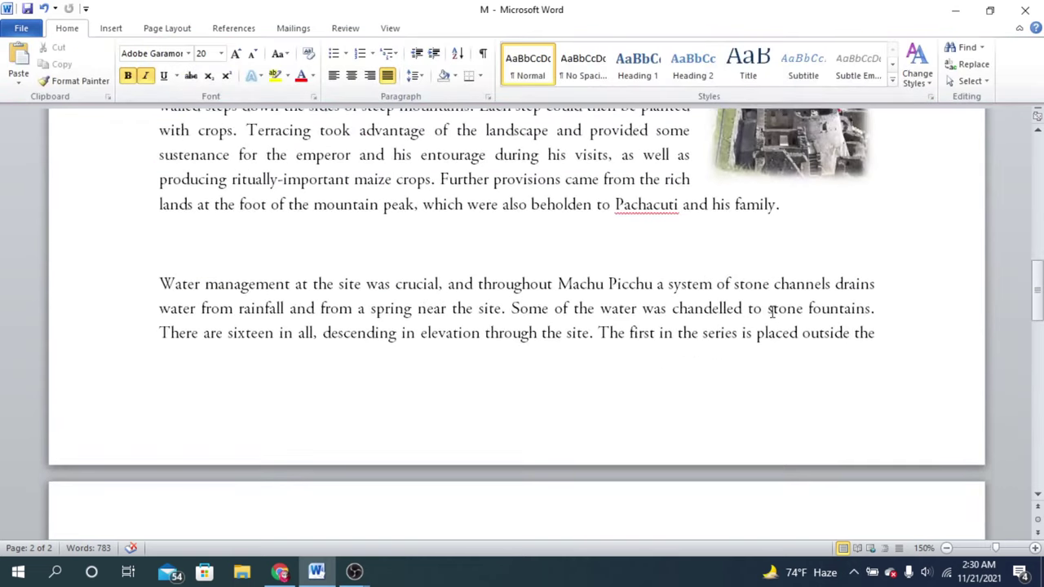
Undo the last move of the carved stone picture in Population and Social Dynamics.
{"action": "scroll", "coordinate": [771, 310], "scroll_direction": "down", "scroll_amount": 13}
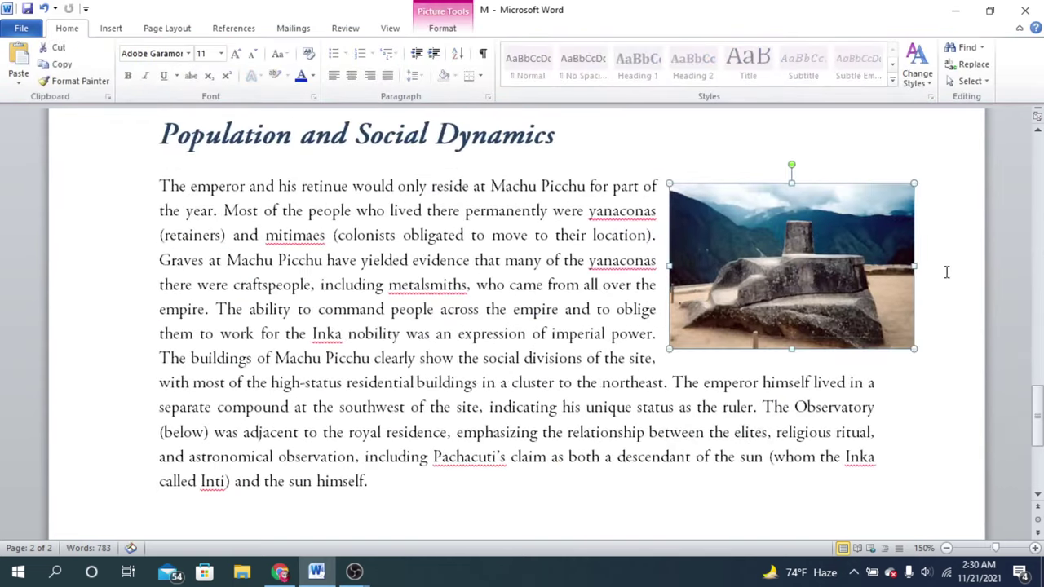
{"action": "left_click", "coordinate": [931, 277]}
{"action": "key", "text": "ctrl+z"}
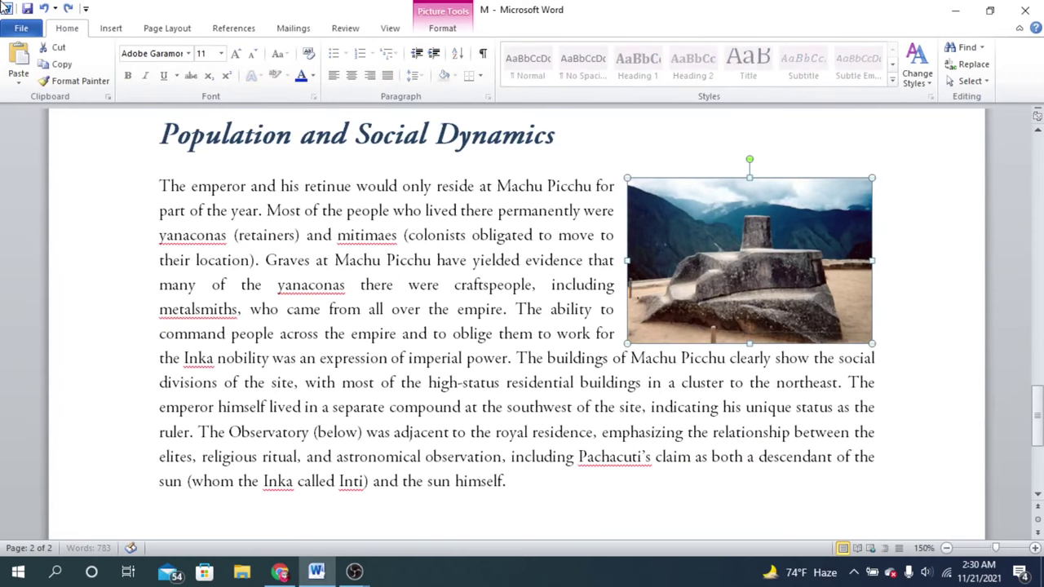
Look through the document's formatted pictures, from the title banner to the Population and Social Dynamics section.
{"action": "scroll", "coordinate": [789, 285], "scroll_direction": "up", "scroll_amount": 15}
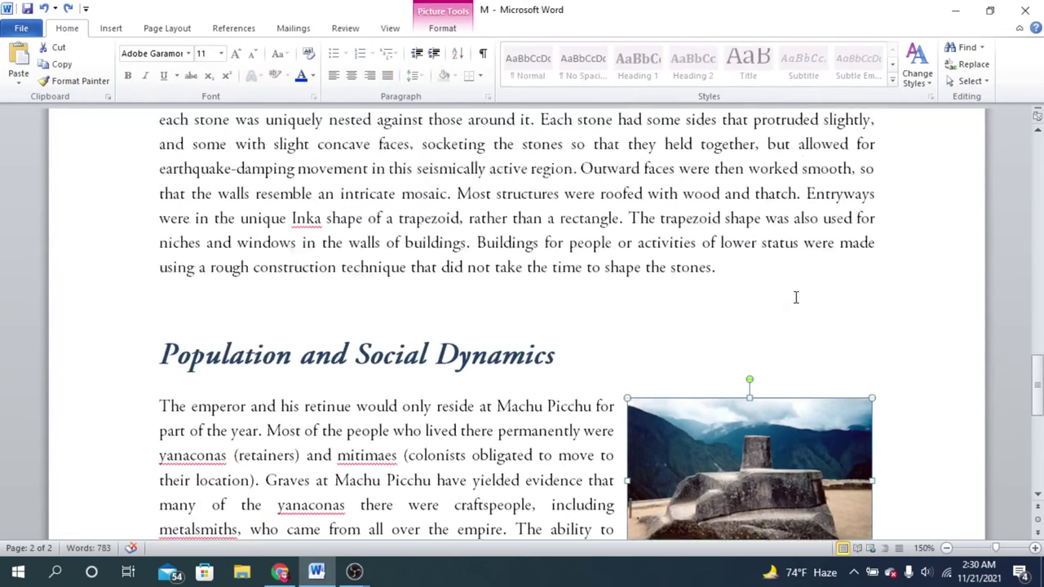
{"action": "scroll", "coordinate": [802, 308], "scroll_direction": "up", "scroll_amount": 3}
{"action": "scroll", "coordinate": [801, 308], "scroll_direction": "down", "scroll_amount": 15}
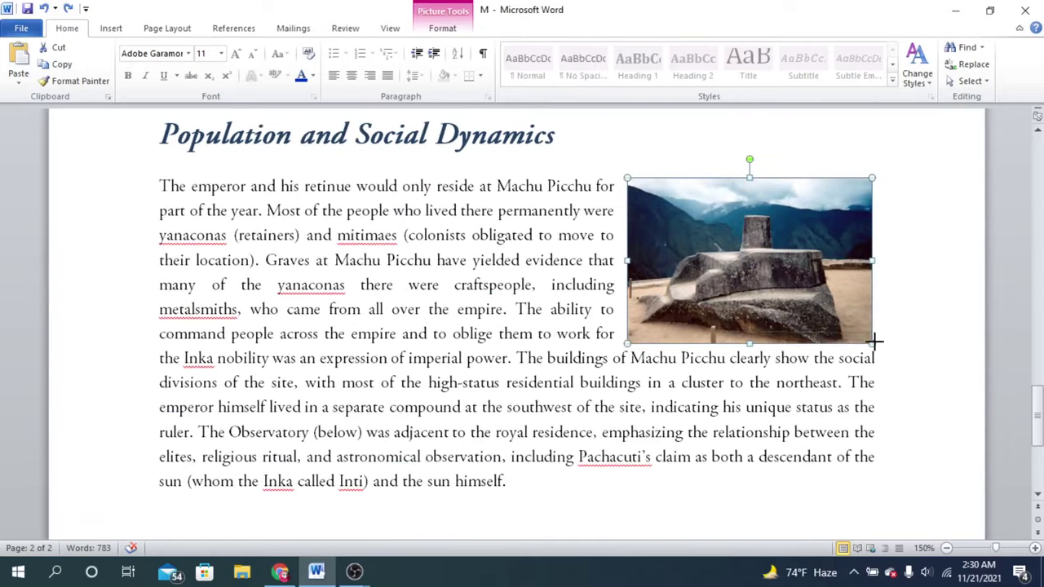
{"action": "left_click", "coordinate": [933, 310]}
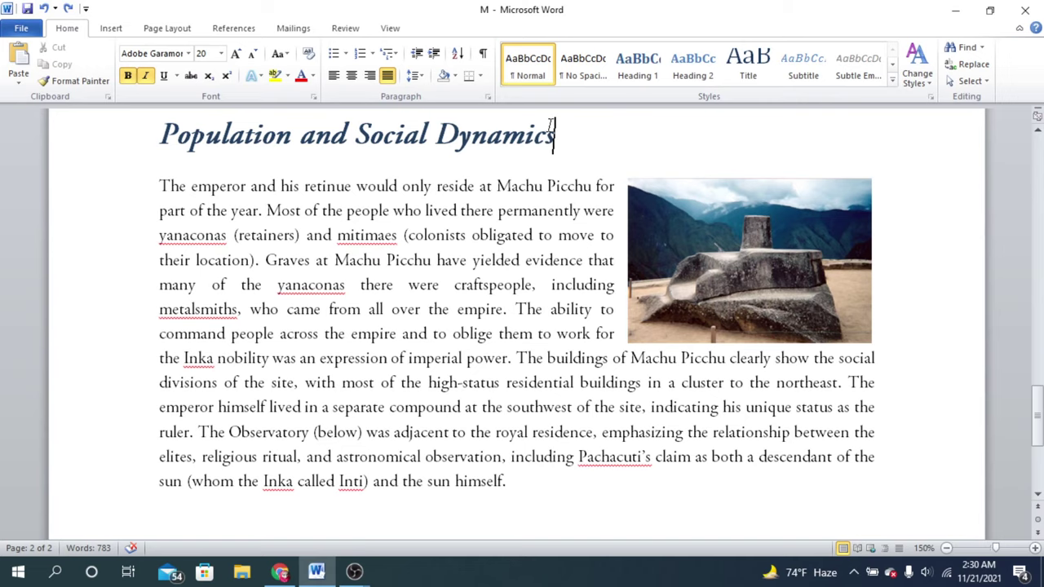
{"action": "scroll", "coordinate": [619, 192], "scroll_direction": "down", "scroll_amount": 6}
{"action": "scroll", "coordinate": [619, 193], "scroll_direction": "up", "scroll_amount": 15}
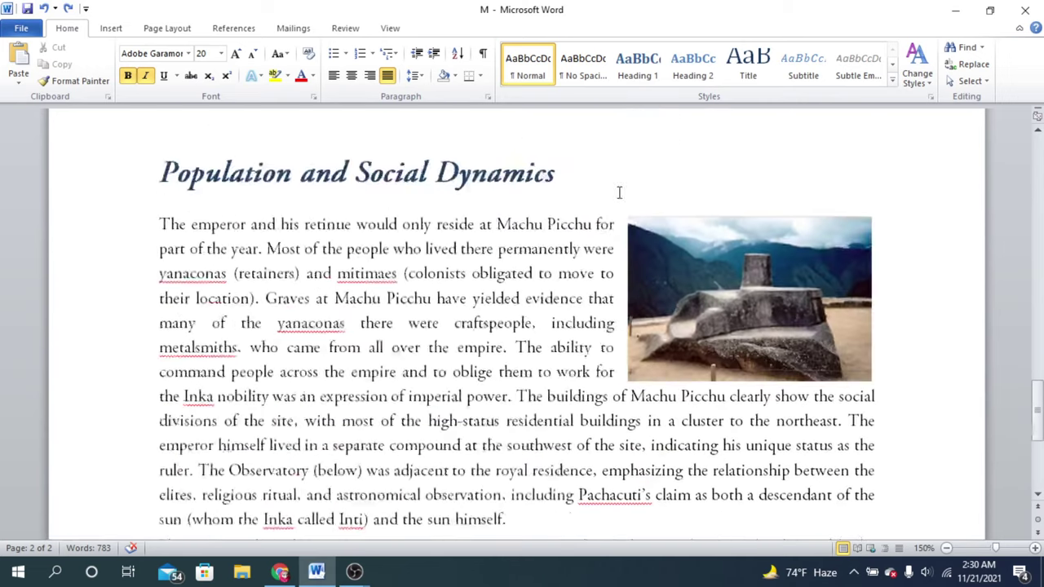
{"action": "scroll", "coordinate": [621, 191], "scroll_direction": "up", "scroll_amount": 11}
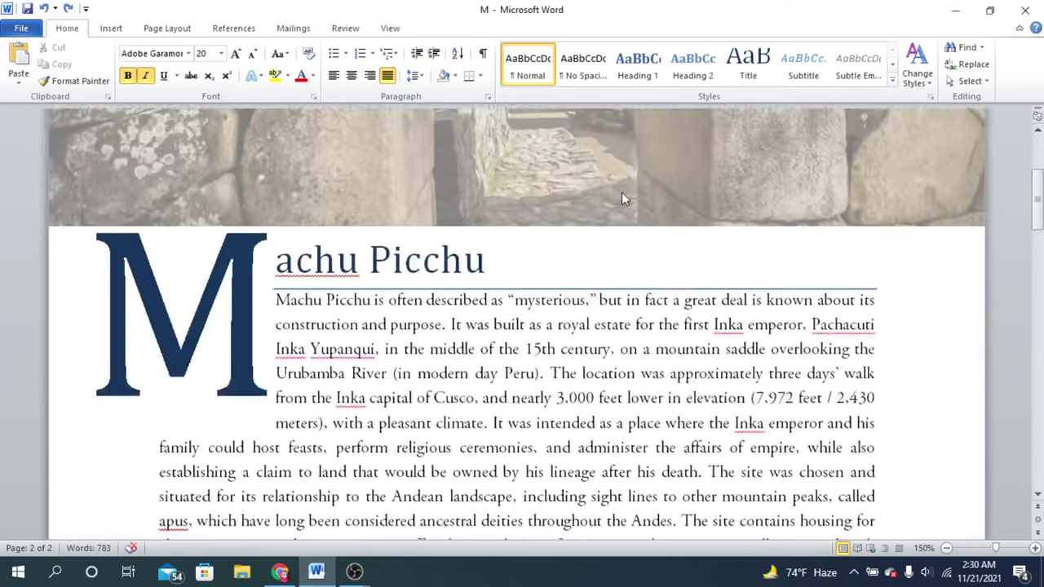
{"action": "scroll", "coordinate": [622, 192], "scroll_direction": "down", "scroll_amount": 12}
{"action": "scroll", "coordinate": [623, 193], "scroll_direction": "down", "scroll_amount": 20}
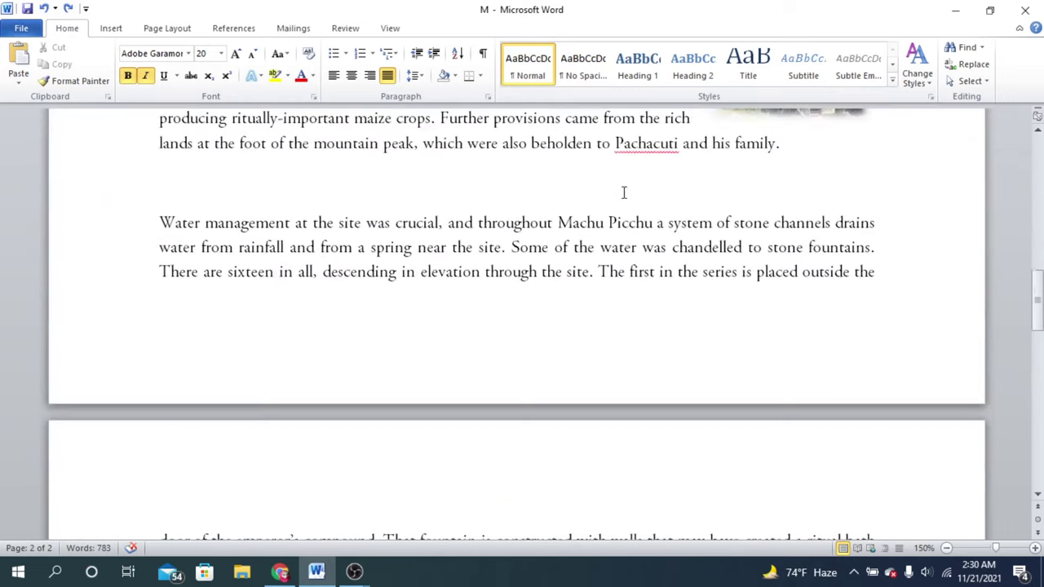
{"action": "scroll", "coordinate": [623, 191], "scroll_direction": "down", "scroll_amount": 3}
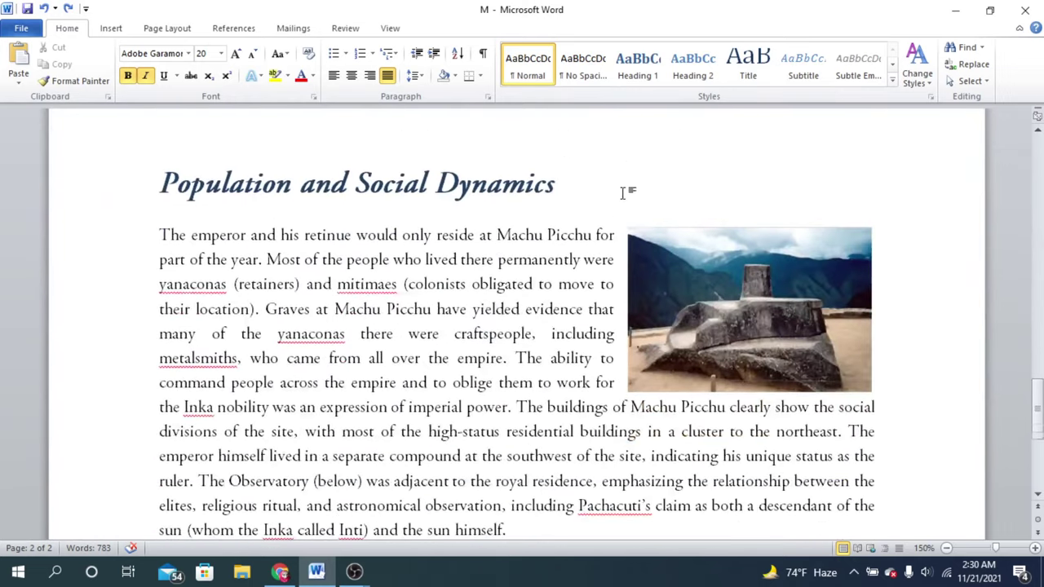
{"action": "left_click", "coordinate": [677, 330]}
{"action": "left_click", "coordinate": [889, 320]}
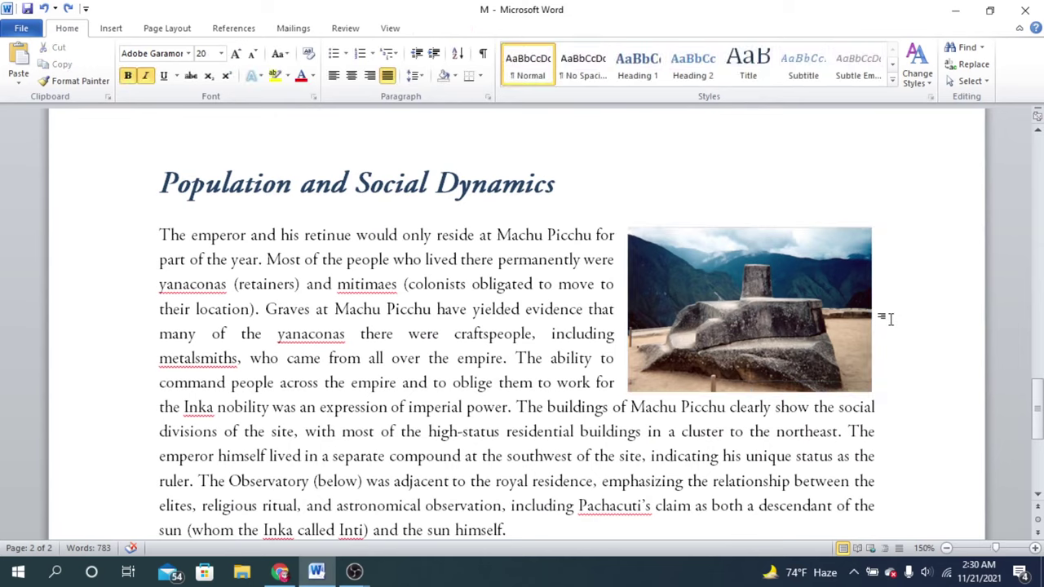